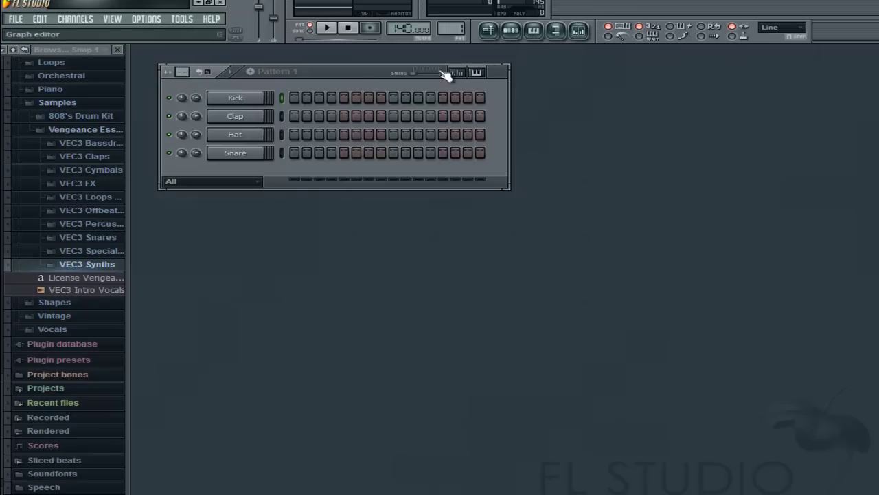
# Step: Inspect the channel settings of the Kick and Clap channels
pyautogui.click(236, 98)
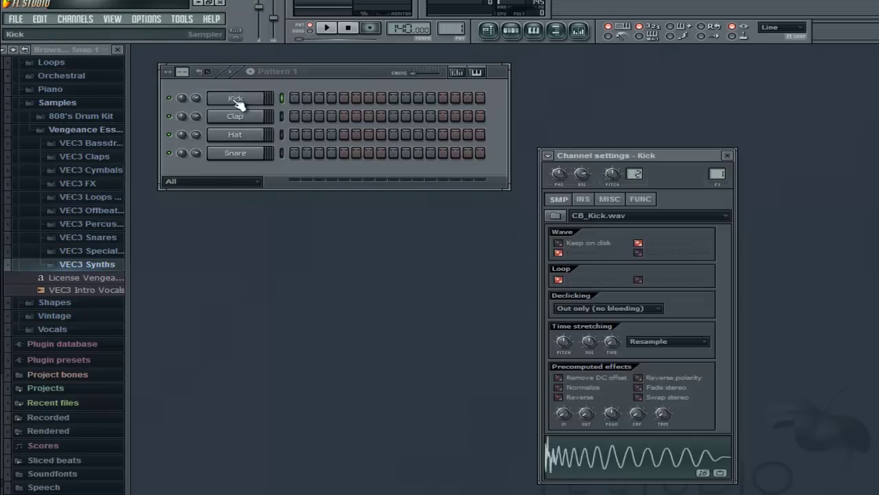
pyautogui.click(729, 156)
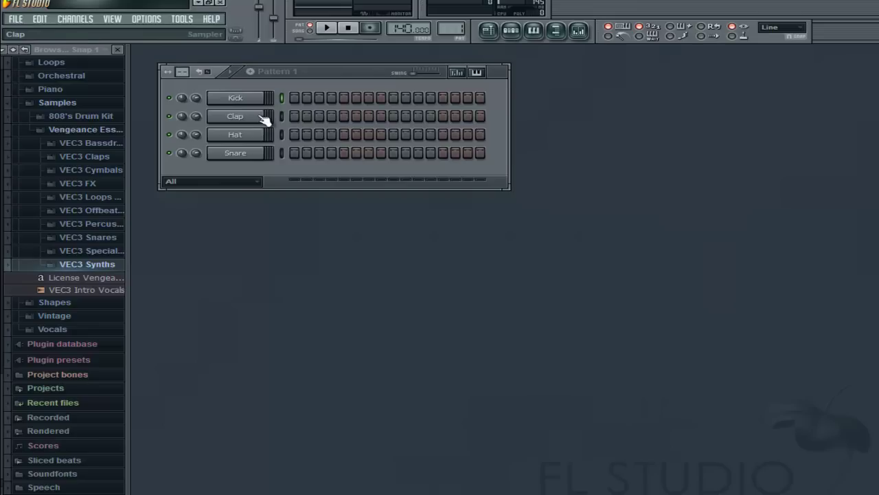
pyautogui.click(263, 118)
pyautogui.click(729, 156)
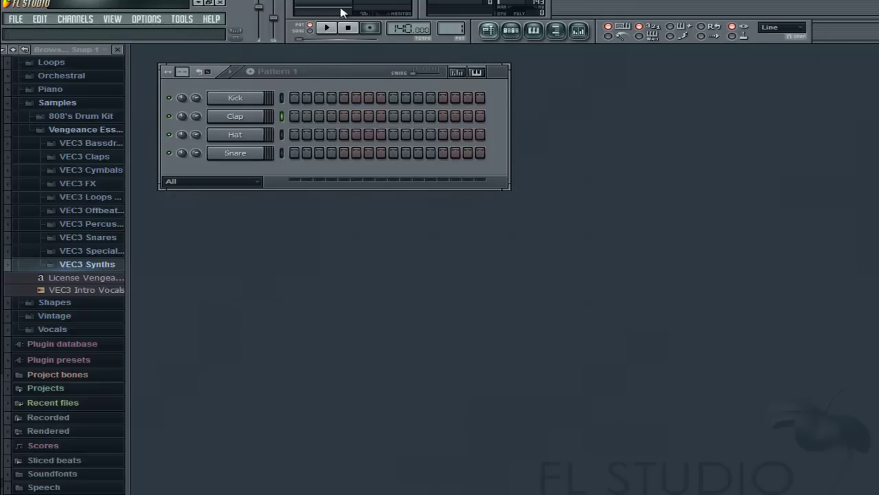
# Step: Place a Kick hit on the first step of Pattern 1 and play the pattern briefly
pyautogui.click(293, 98)
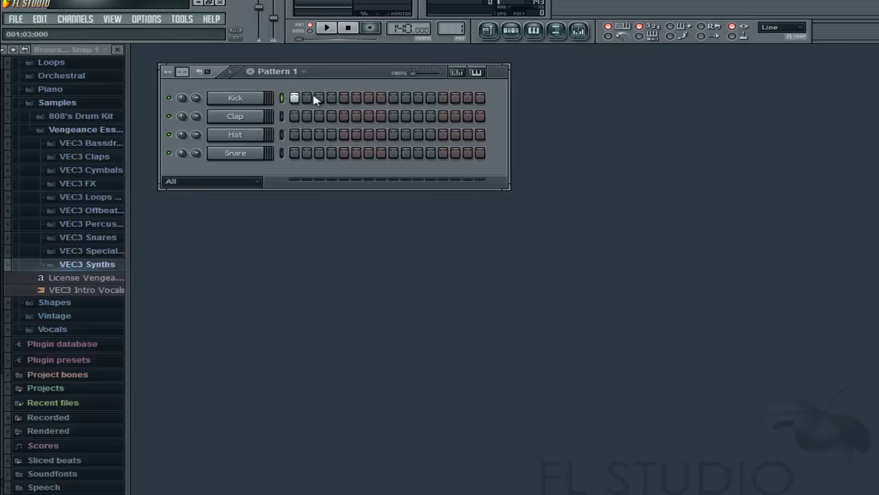
pyautogui.click(338, 29)
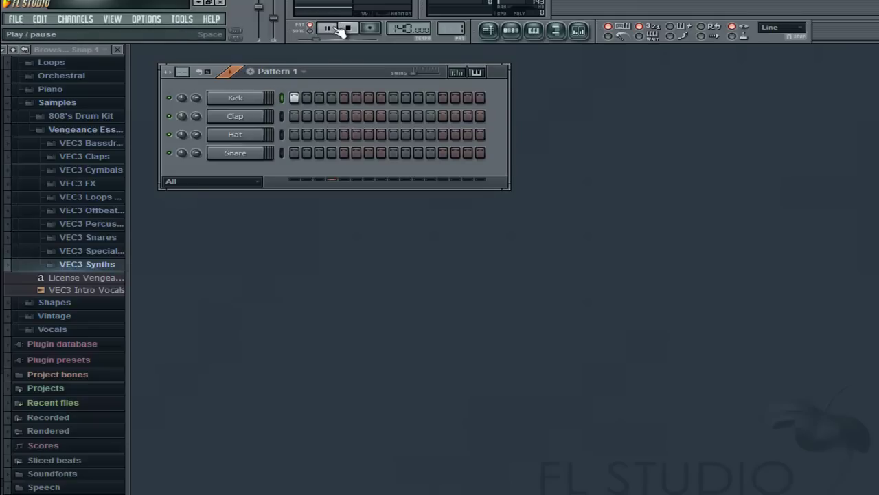
pyautogui.click(235, 99)
pyautogui.press('space')
# Step: Look through the channel settings of the Kick, Clap and Hat to compare their mixer track numbers
pyautogui.moveTo(664, 160); pyautogui.dragTo(662, 89)
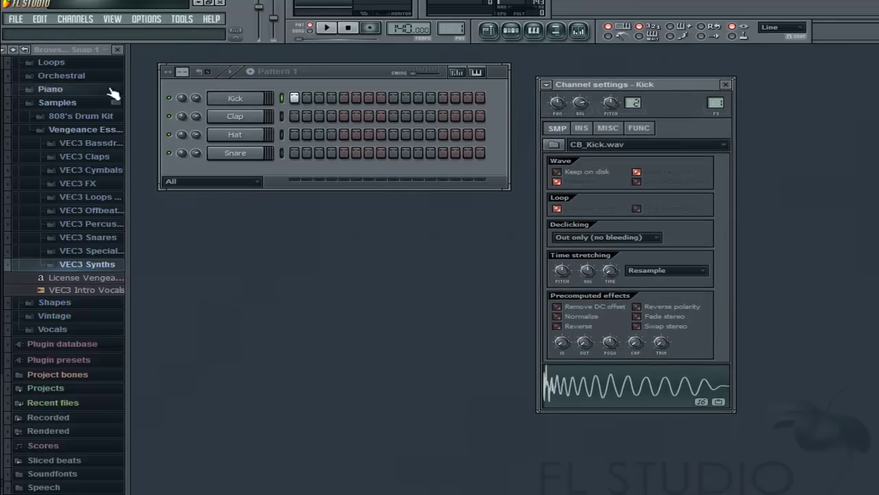
pyautogui.click(232, 116)
pyautogui.click(236, 101)
pyautogui.click(246, 117)
pyautogui.click(249, 135)
pyautogui.click(253, 101)
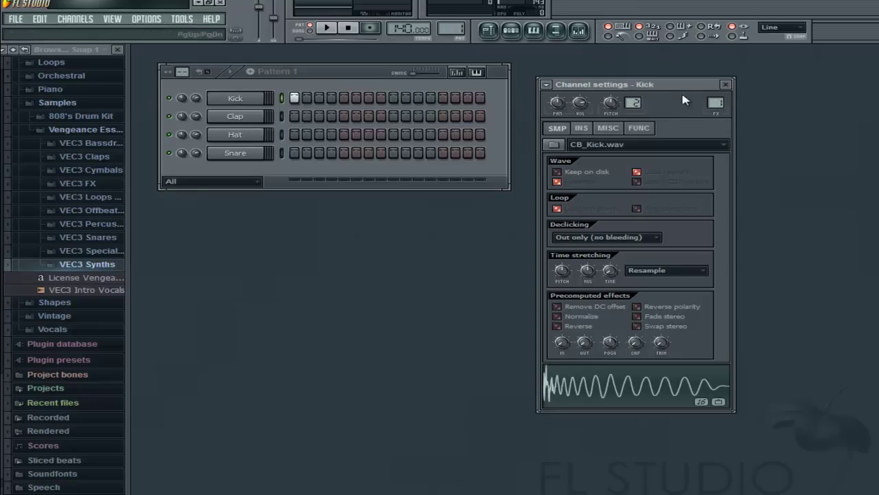
# Step: Open the mixer from the Kick channel's FX number and check which insert tracks the drum channels are routed to
pyautogui.doubleClick(717, 103)
pyautogui.moveTo(700, 82); pyautogui.dragTo(713, 183)
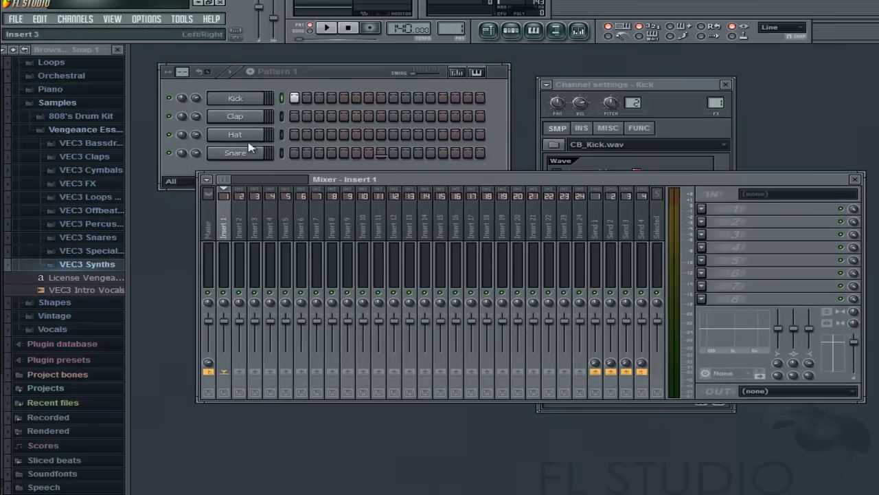
pyautogui.click(253, 122)
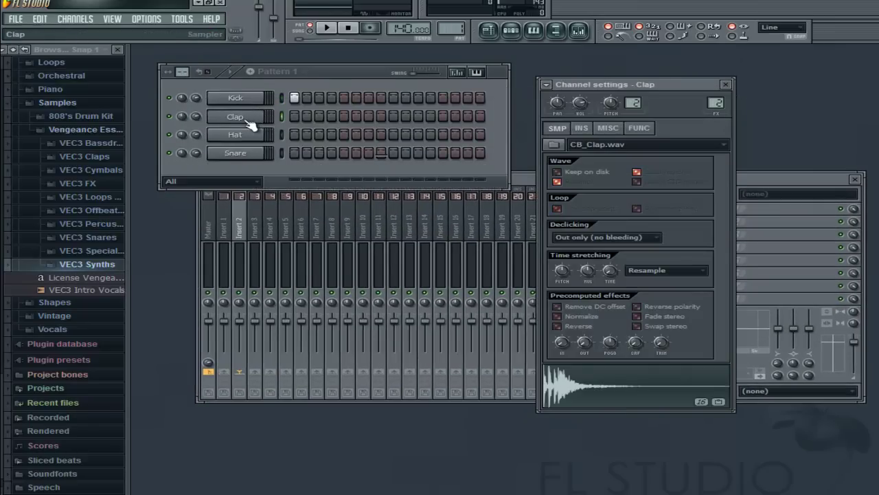
pyautogui.click(246, 136)
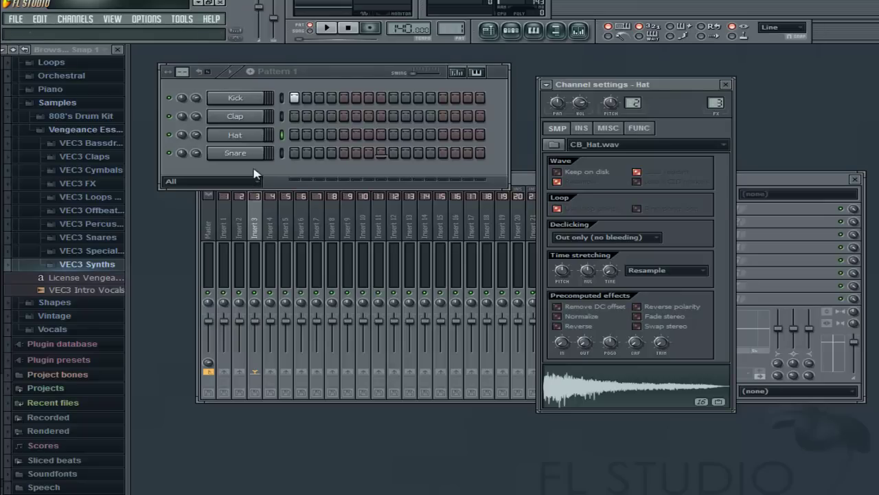
pyautogui.click(249, 152)
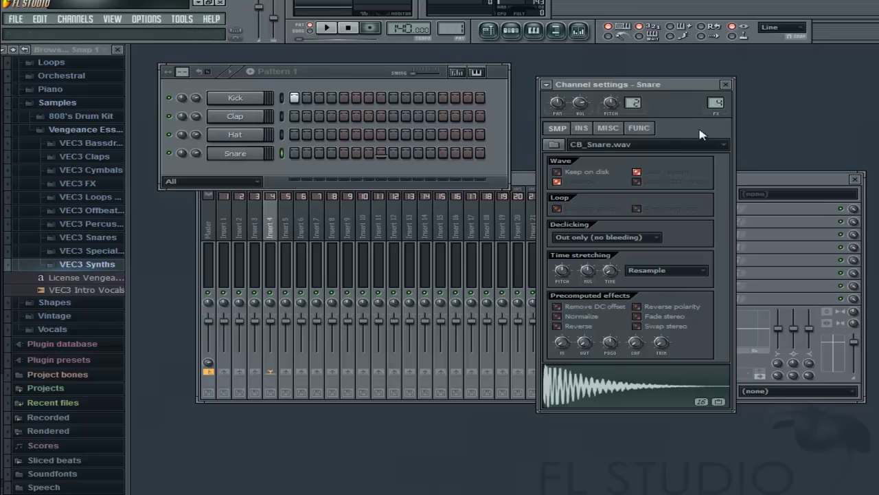
pyautogui.click(260, 135)
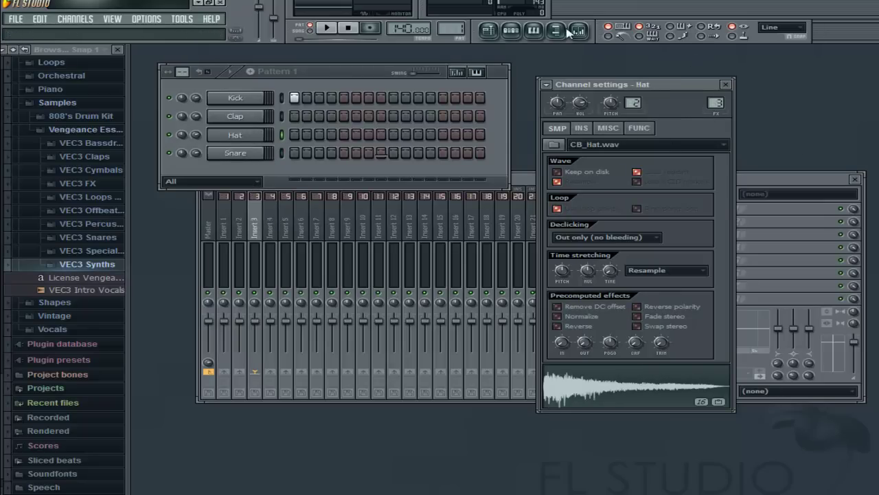
pyautogui.moveTo(526, 178); pyautogui.dragTo(466, 166)
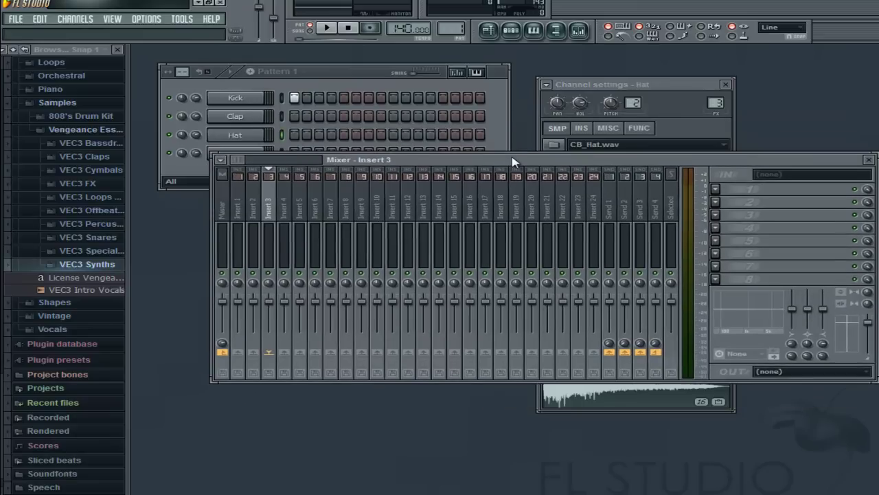
pyautogui.click(241, 206)
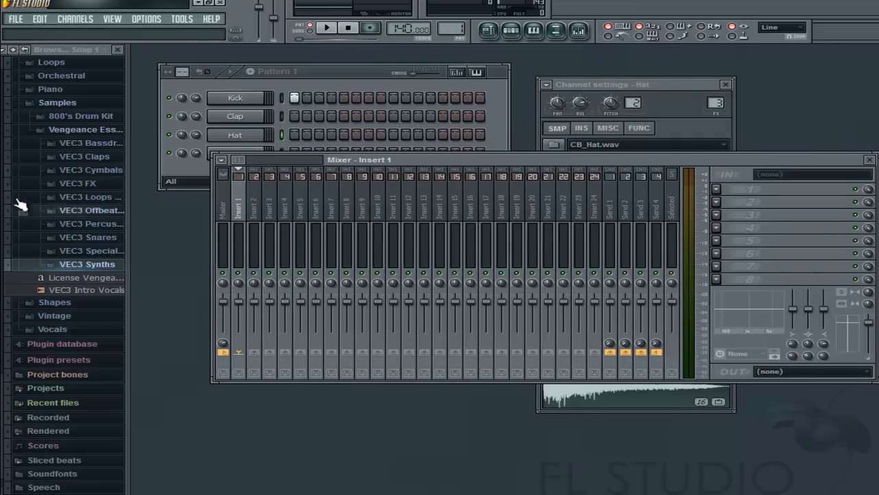
# Step: Add the VEC3 FX Reverbkicks 15 sample as a new channel, and delete that channel again
pyautogui.click(62, 184)
pyautogui.click(58, 242)
pyautogui.moveTo(110, 274); pyautogui.dragTo(249, 169)
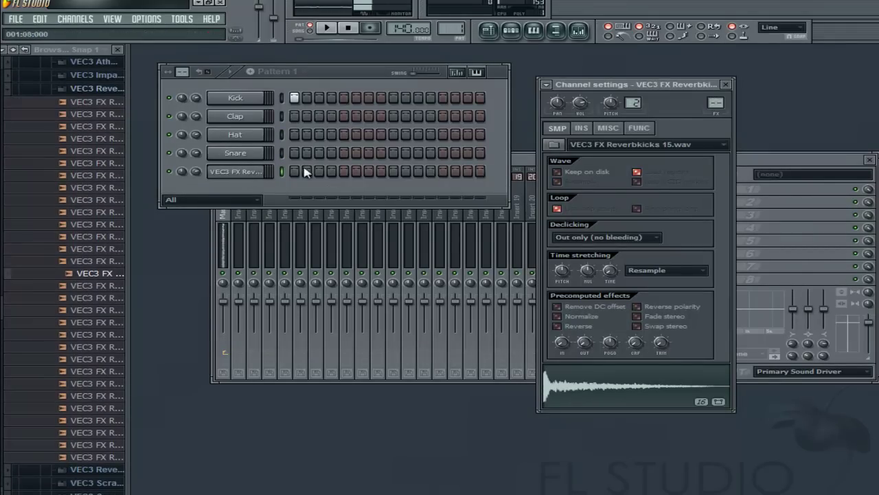
pyautogui.rightClick(246, 173)
pyautogui.press('d')
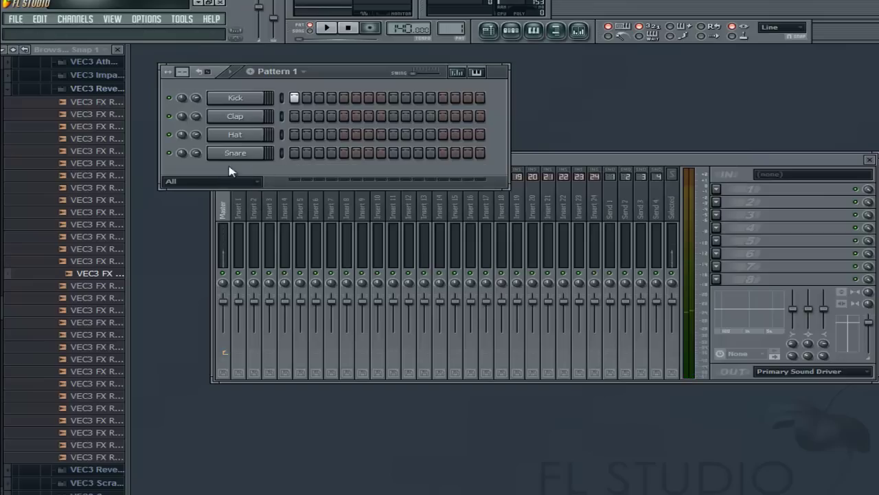
# Step: Review the channel settings and mixer track assignments of the Clap, Hat and Snare
pyautogui.click(241, 117)
pyautogui.click(243, 117)
pyautogui.click(246, 136)
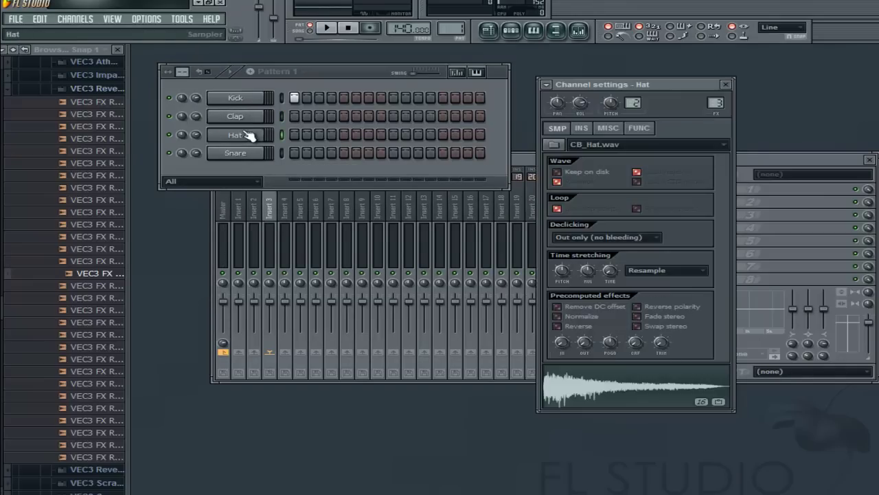
pyautogui.click(726, 84)
pyautogui.click(237, 153)
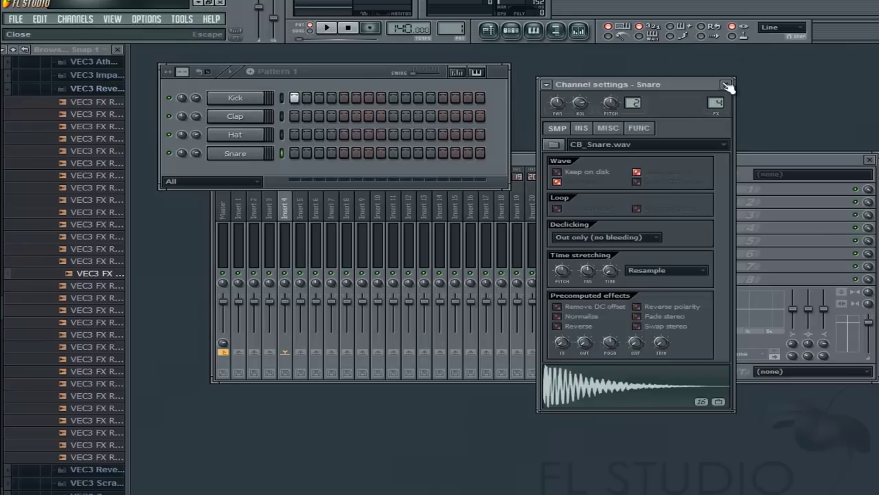
pyautogui.click(726, 85)
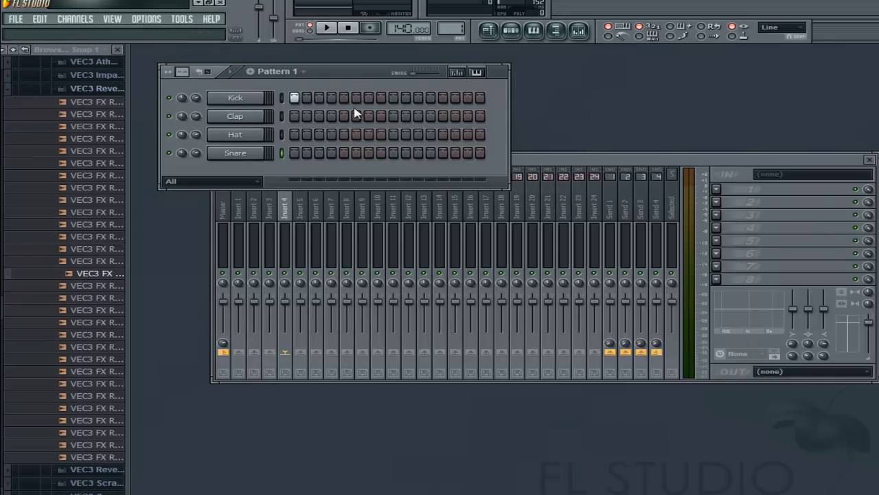
# Step: Rename mixer track Insert 1 as Kick
pyautogui.click(569, 159)
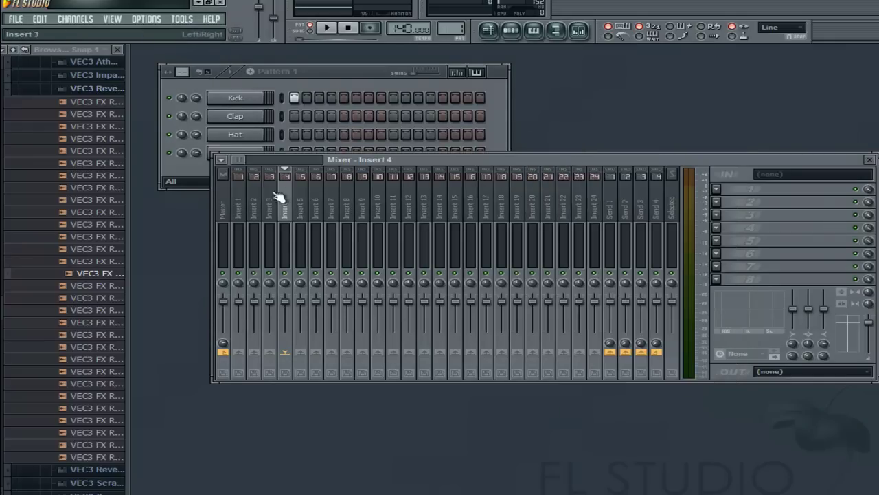
pyautogui.click(240, 202)
pyautogui.doubleClick(231, 198)
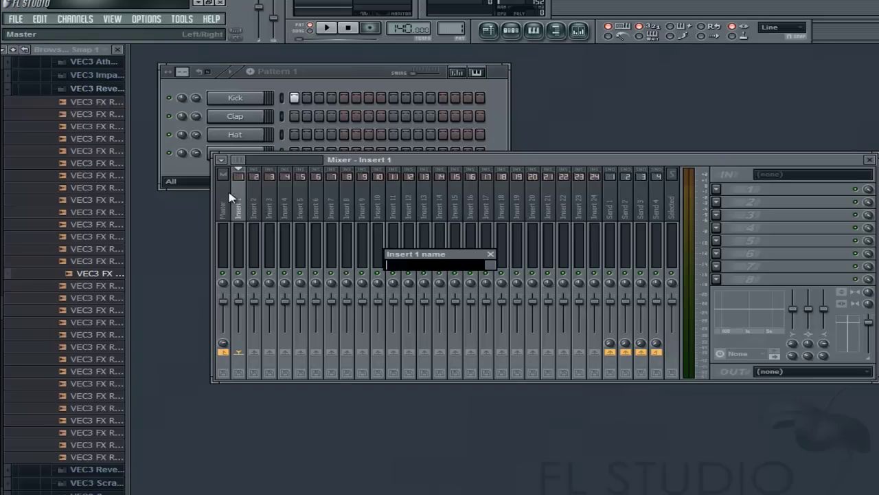
pyautogui.press('Return')
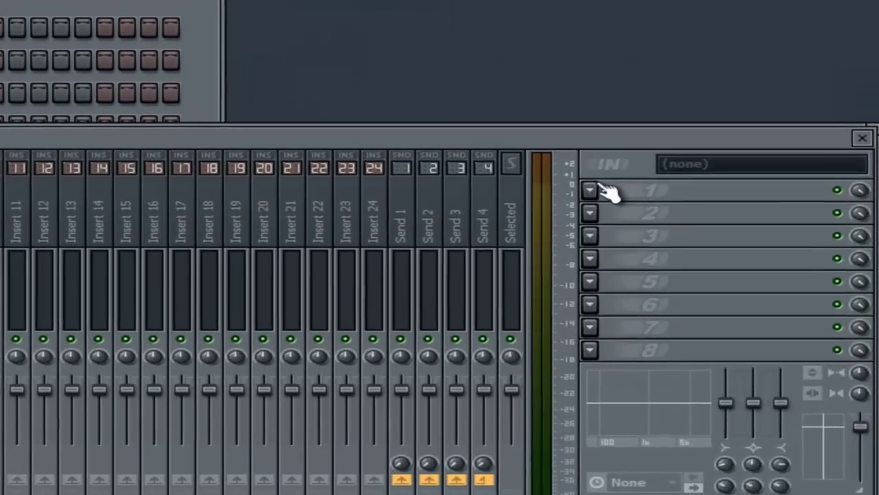
# Step: Load Fruity Parametric EQ 2 into the Kick track's first effect slot and hide the mixer behind it
pyautogui.click(652, 191)
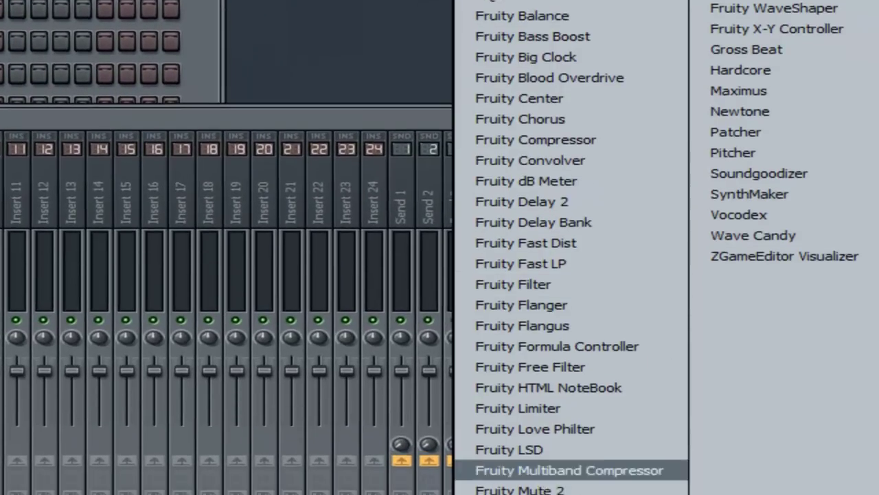
pyautogui.click(644, 489)
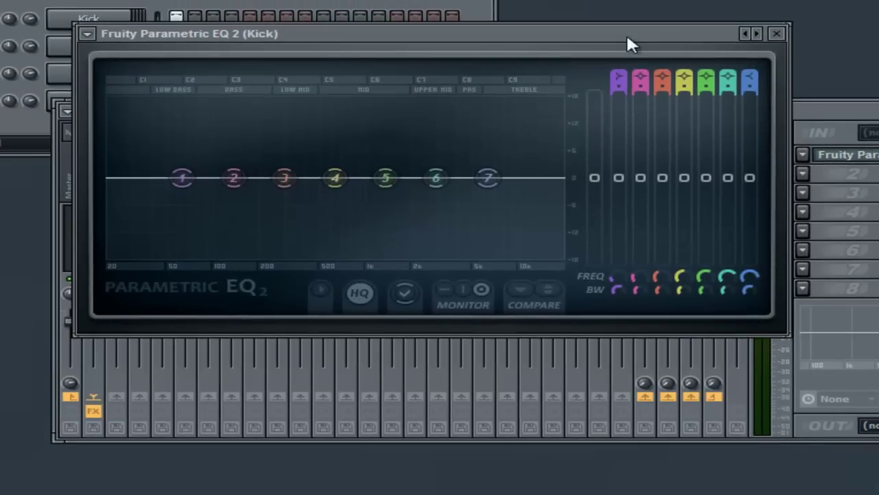
pyautogui.moveTo(627, 37); pyautogui.dragTo(627, 39)
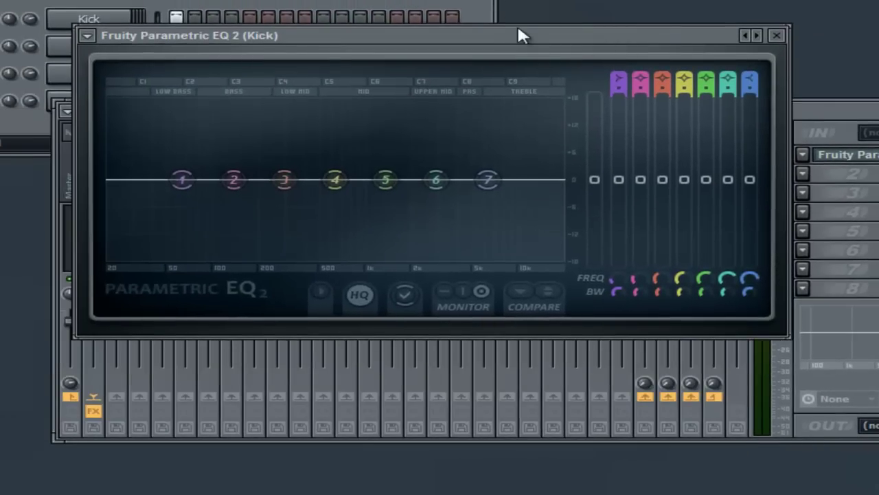
pyautogui.moveTo(519, 34); pyautogui.dragTo(467, 77)
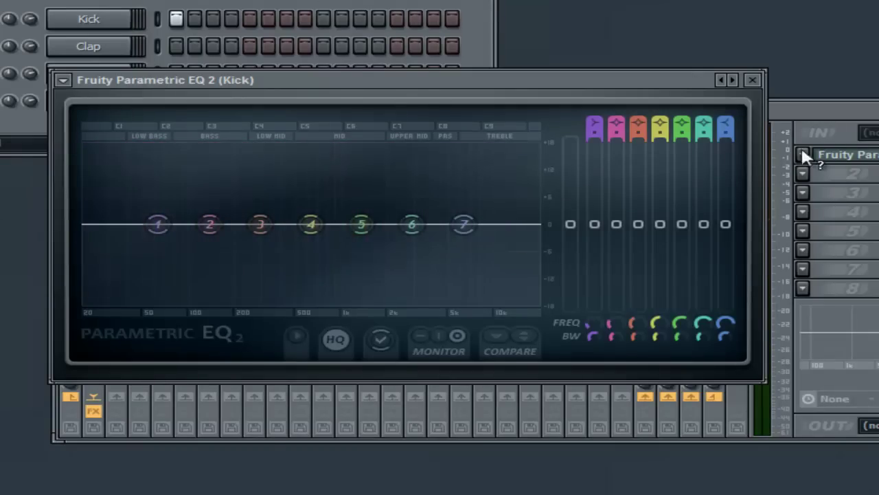
pyautogui.click(795, 108)
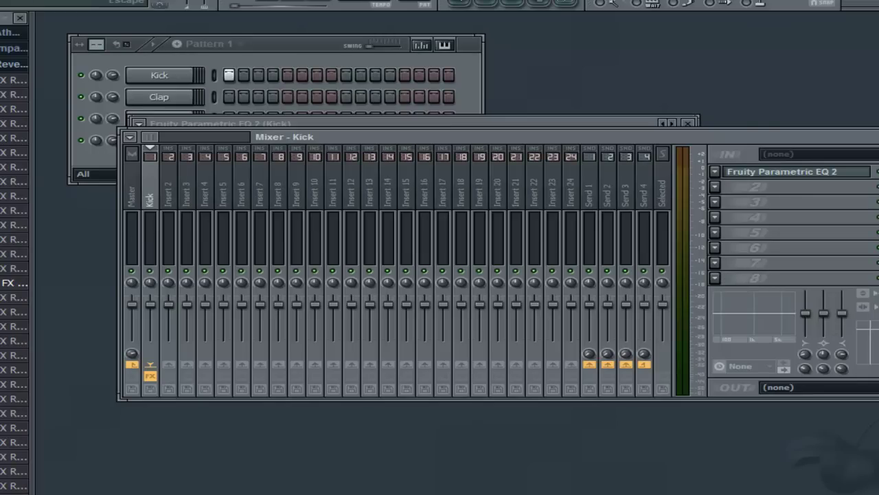
pyautogui.press('F9')
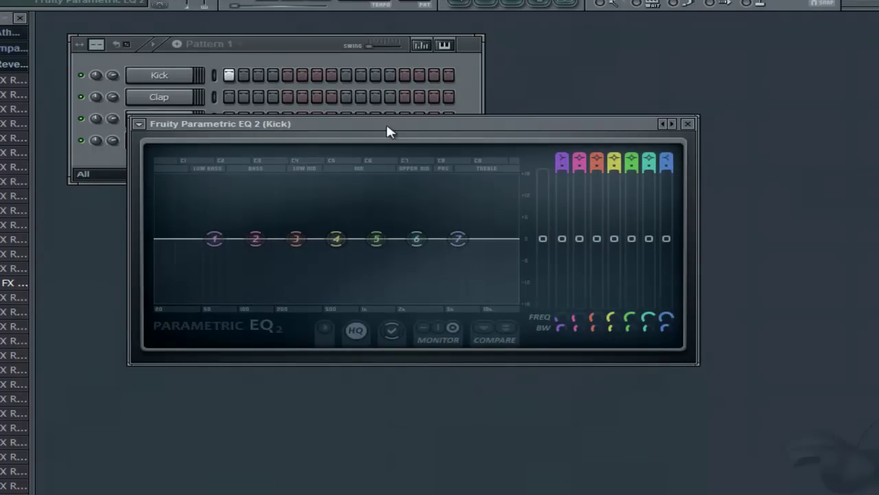
# Step: While the pattern plays, boost band 2 of the Kick's EQ at about 142 Hz with a bandwidth of 34%
pyautogui.moveTo(251, 231)
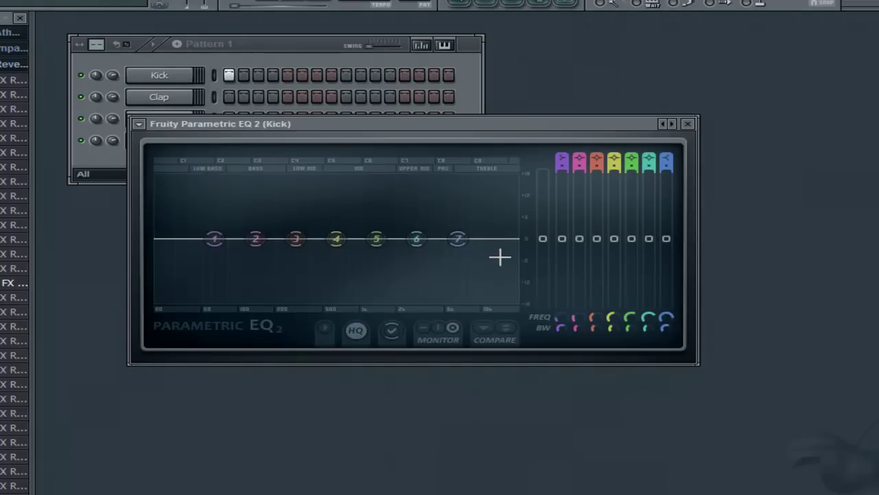
pyautogui.click(460, 241)
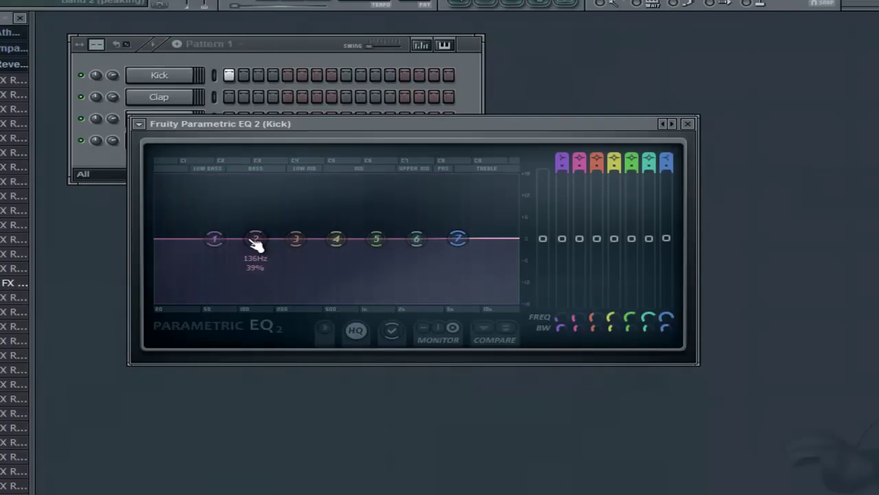
pyautogui.press('space')
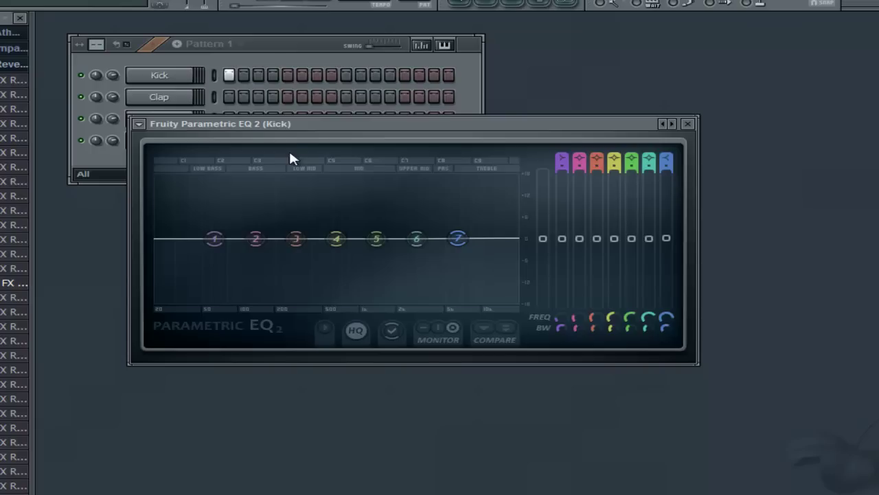
pyautogui.moveTo(277, 244); pyautogui.dragTo(270, 200)
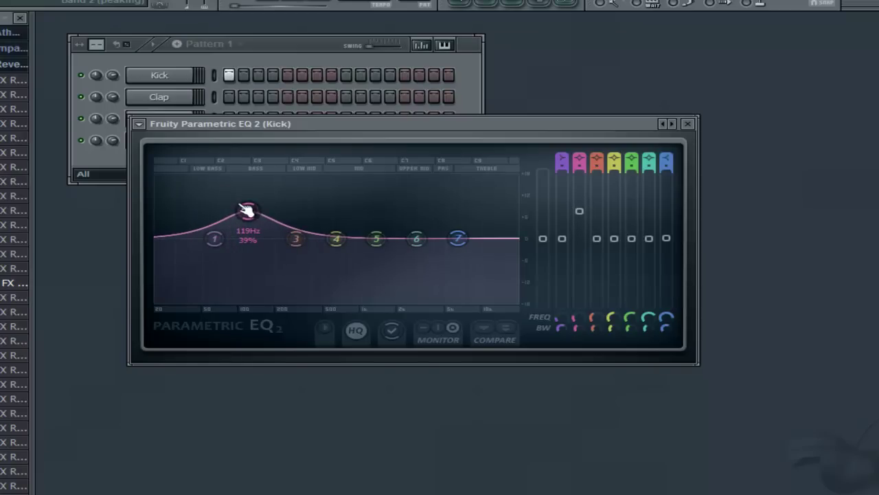
pyautogui.moveTo(253, 219)
pyautogui.mouseDown()
pyautogui.moveTo(240, 219)
pyautogui.moveTo(237, 234)
pyautogui.moveTo(250, 225)
pyautogui.moveTo(241, 214)
pyautogui.mouseUp()
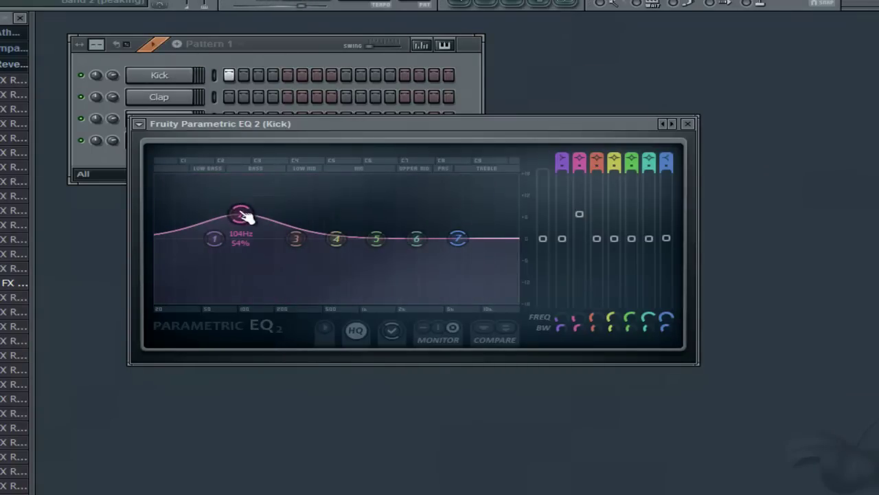
pyautogui.moveTo(246, 217)
pyautogui.mouseDown()
pyautogui.moveTo(266, 216)
pyautogui.moveTo(252, 221)
pyautogui.mouseUp()
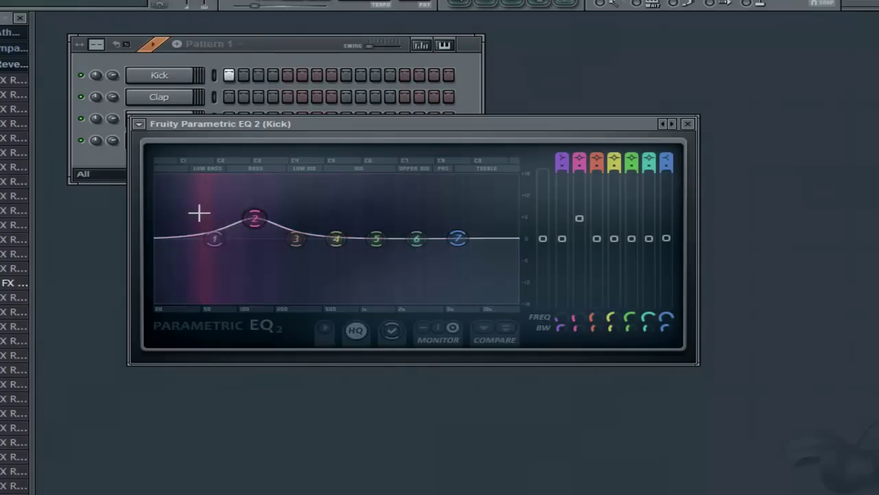
pyautogui.moveTo(253, 219)
pyautogui.mouseDown()
pyautogui.moveTo(207, 193)
pyautogui.moveTo(201, 174)
pyautogui.moveTo(273, 197)
pyautogui.moveTo(268, 212)
pyautogui.mouseUp()
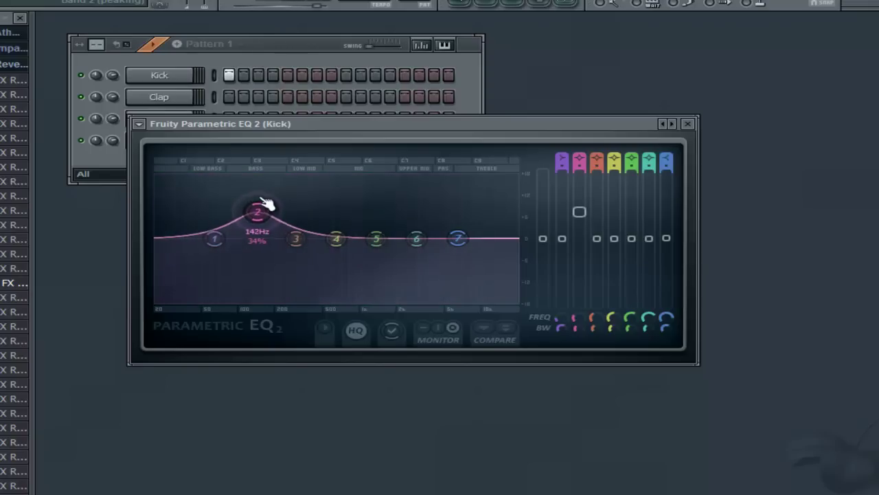
# Step: Move band 6 of the Kick's EQ to the upper end of the frequency range with a slight boost, and close the EQ
pyautogui.moveTo(417, 230); pyautogui.dragTo(553, 222)
pyautogui.scroll(6, 516, 233)
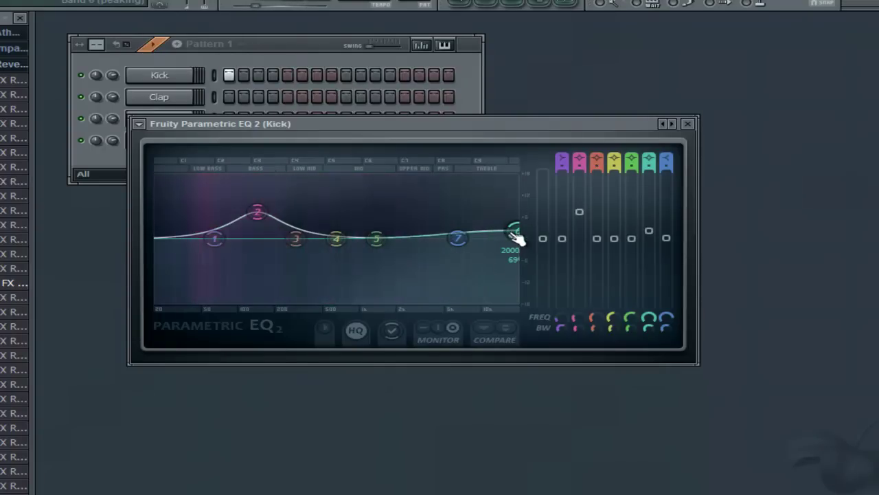
pyautogui.scroll(-5, 517, 237)
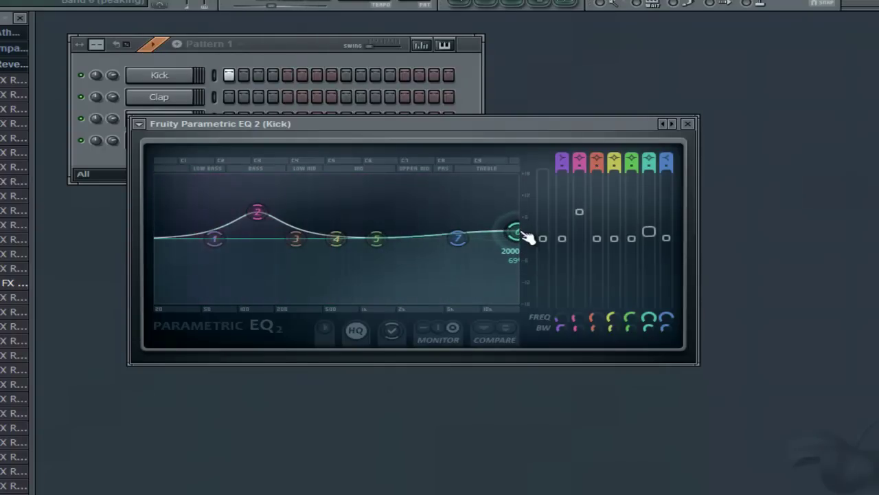
pyautogui.click(688, 125)
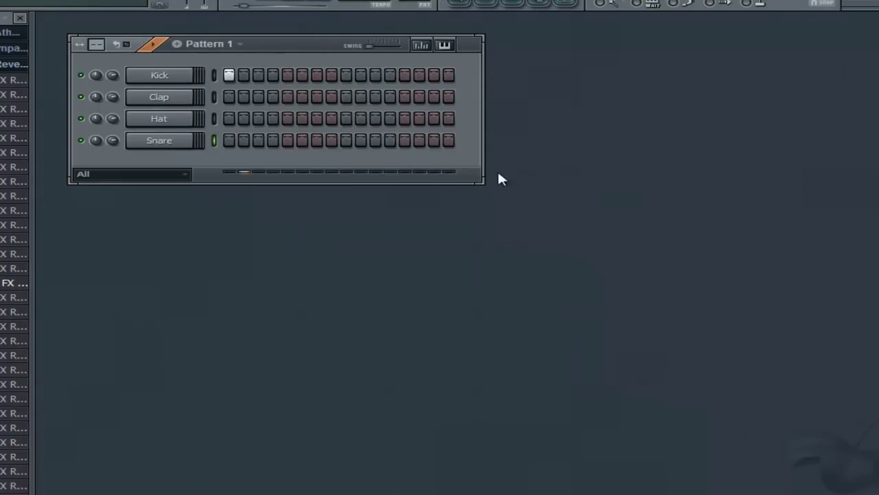
# Step: Load Soundgoodizer into the second effect slot of the Kick's mixer track and close its window
pyautogui.click(566, 4)
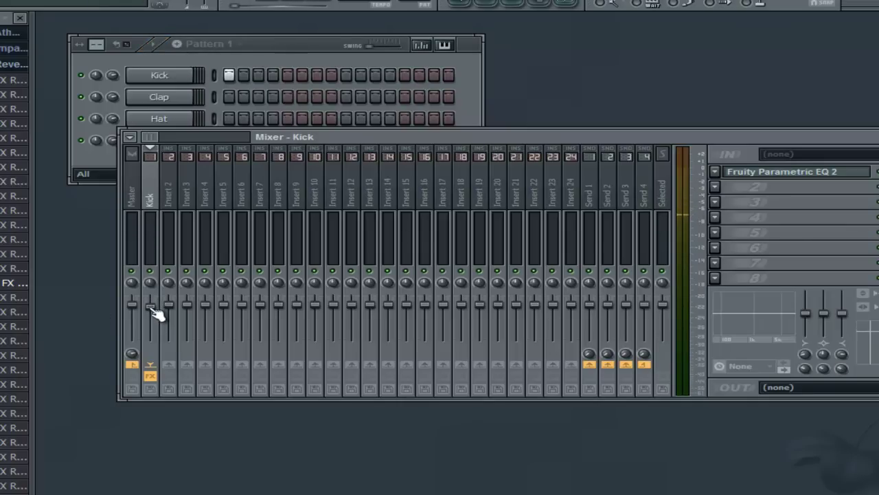
pyautogui.click(722, 198)
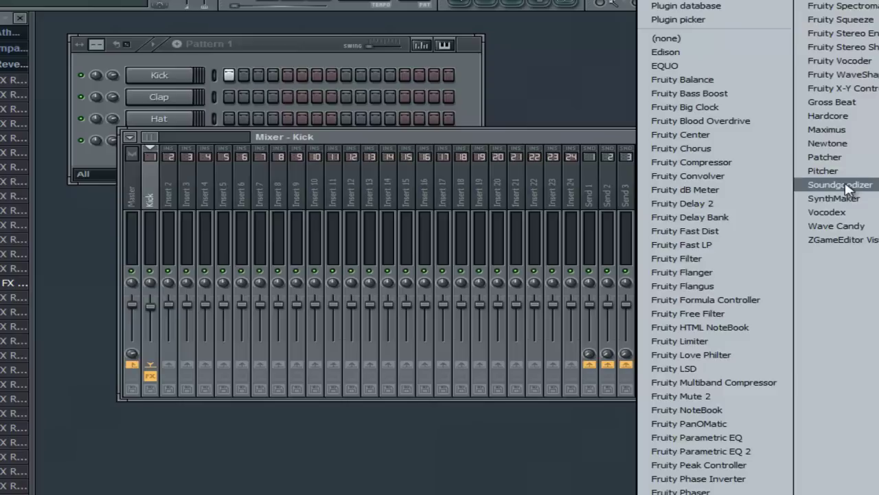
pyautogui.click(834, 198)
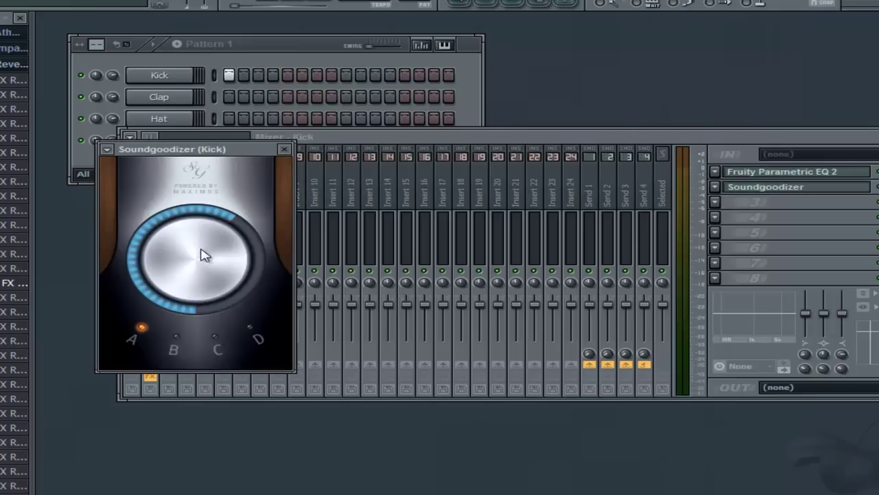
pyautogui.click(284, 149)
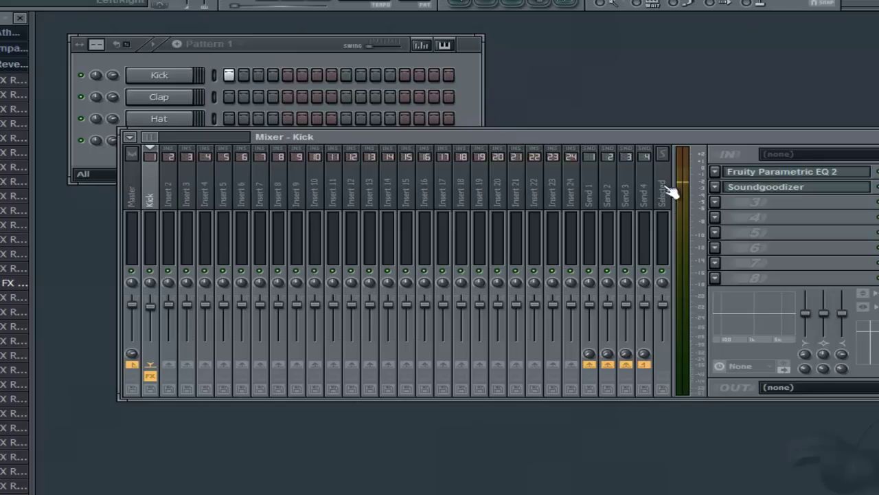
# Step: Lower the Kick track's volume slightly and turn its Soundgoodizer amount down to about half
pyautogui.moveTo(154, 307); pyautogui.dragTo(156, 329)
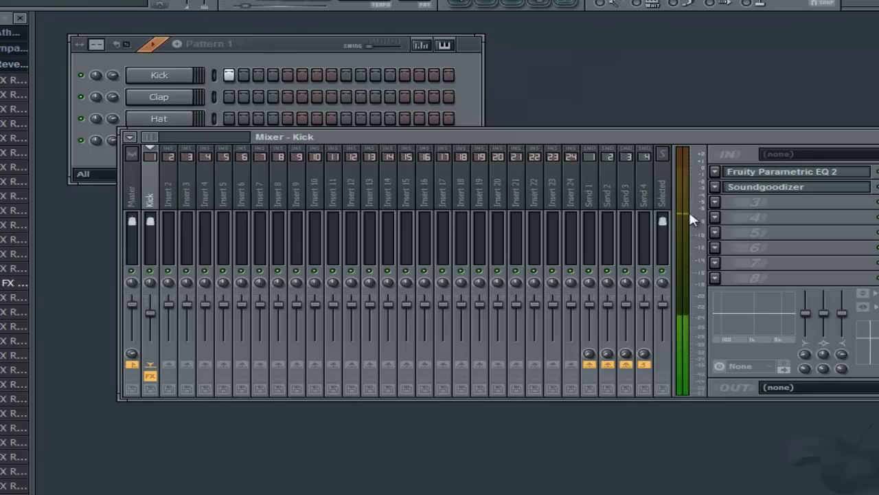
pyautogui.press('space')
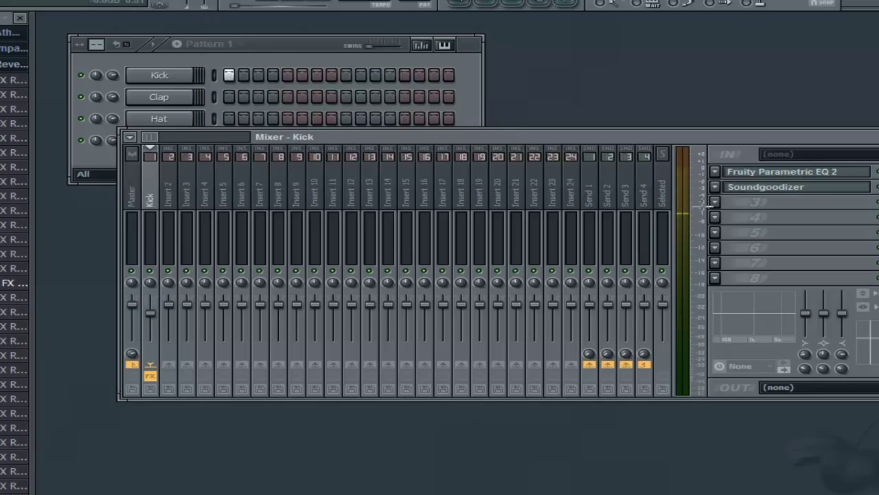
pyautogui.click(771, 191)
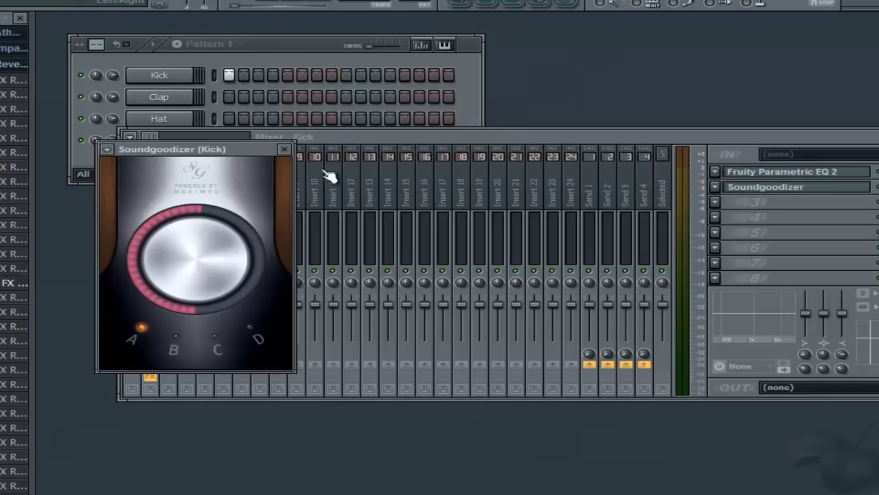
pyautogui.click(285, 149)
# Step: Try Fruity Reeverb in the Kick's third effect slot with Reverb at 2%
pyautogui.click(732, 198)
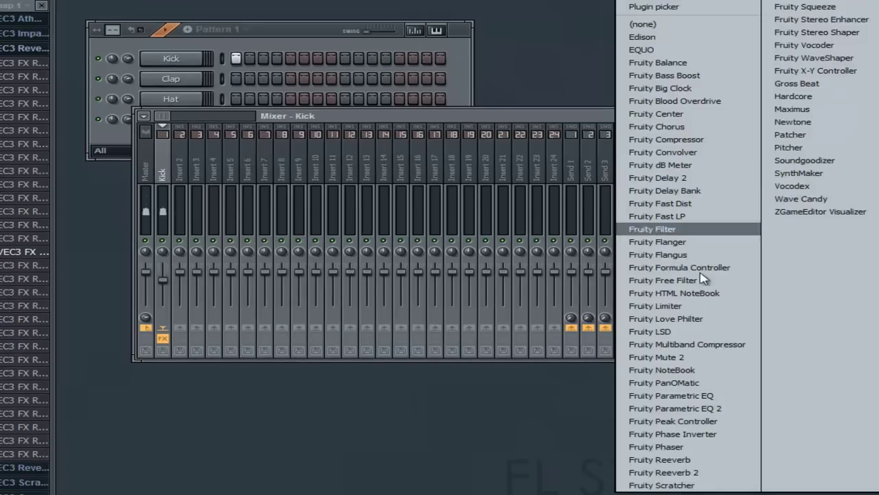
pyautogui.click(700, 460)
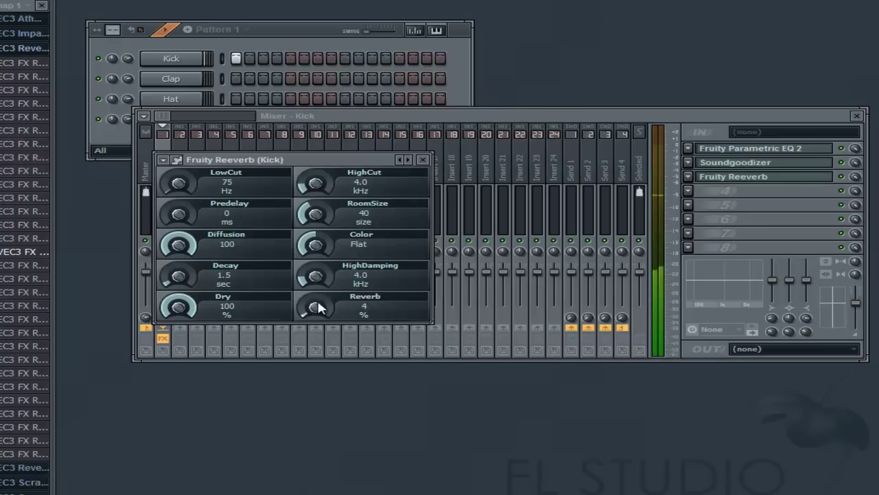
pyautogui.moveTo(314, 308); pyautogui.dragTo(320, 310)
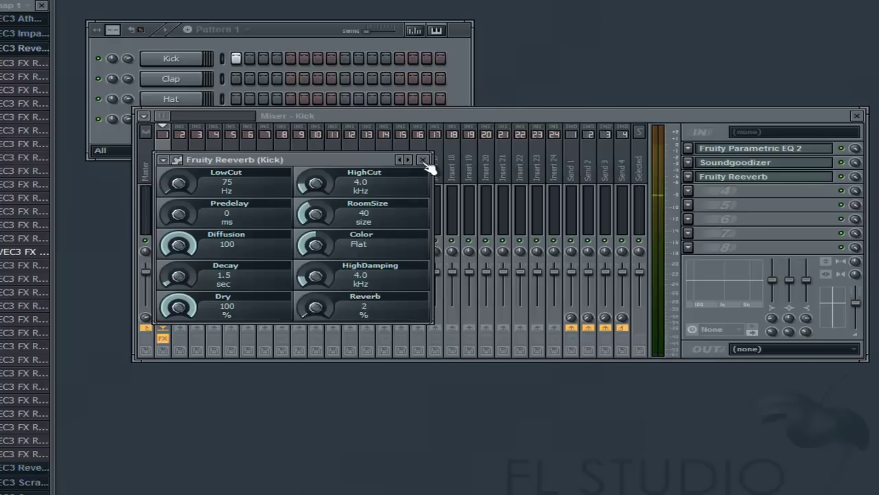
pyautogui.click(423, 160)
# Step: Put Fruity Limiter in the Kick's third effect slot and switch it to compressor mode
pyautogui.click(692, 178)
pyautogui.moveTo(708, 190)
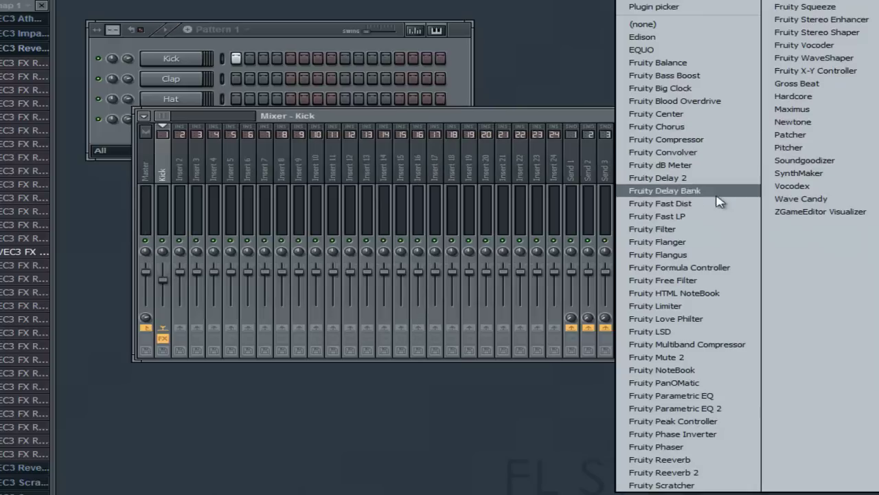
pyautogui.click(656, 305)
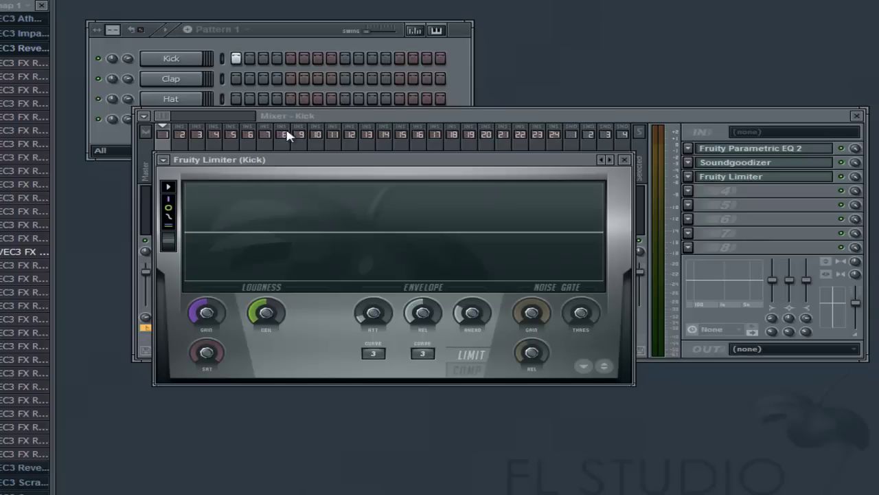
pyautogui.click(465, 372)
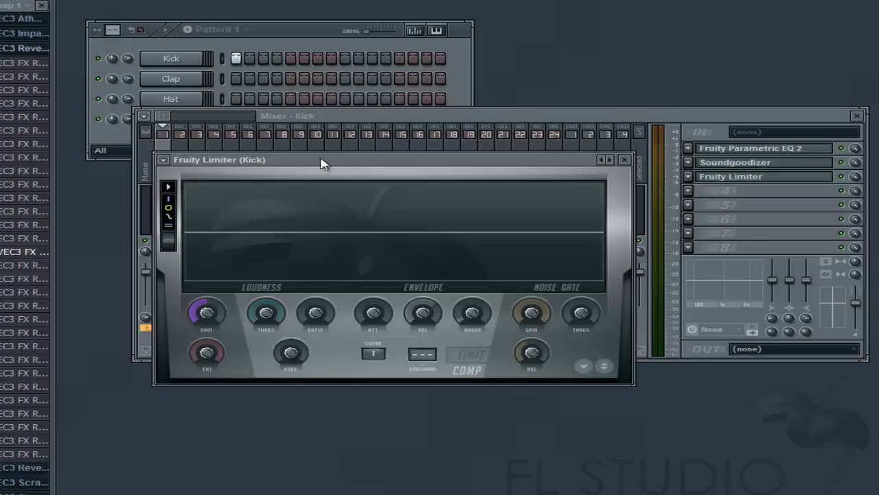
pyautogui.moveTo(323, 164); pyautogui.dragTo(387, 64)
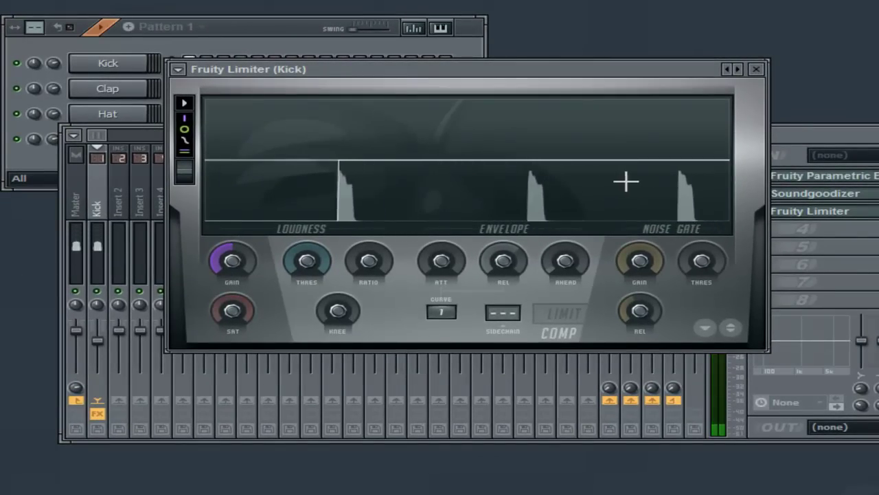
# Step: Lower the compressor threshold below the kick's peaks and increase the ratio, and raise the Kick track's volume slightly
pyautogui.press('space')
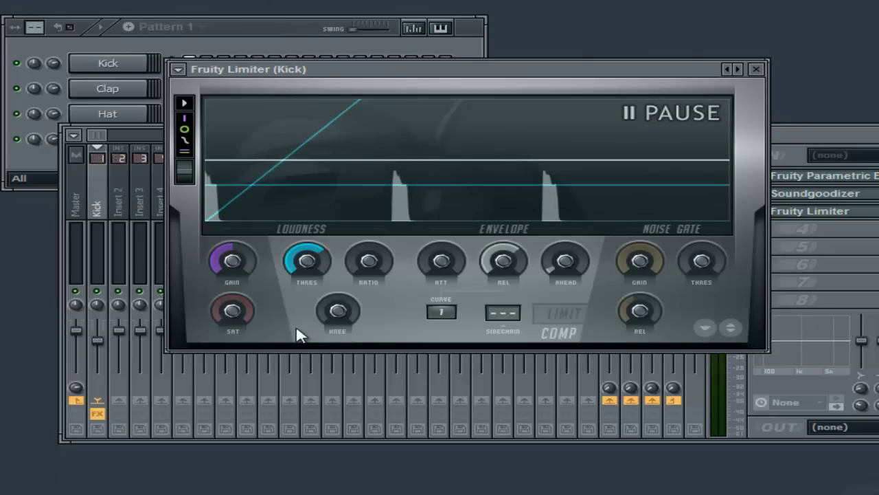
pyautogui.moveTo(376, 266); pyautogui.dragTo(370, 194)
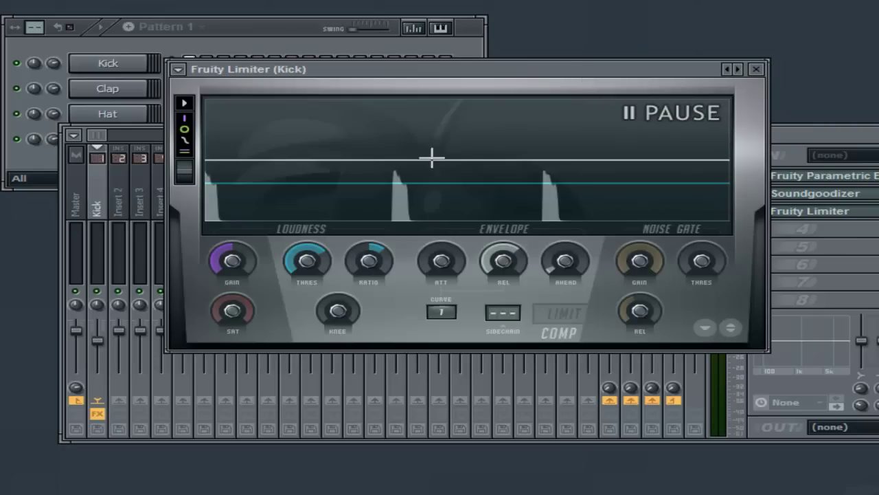
pyautogui.press('space')
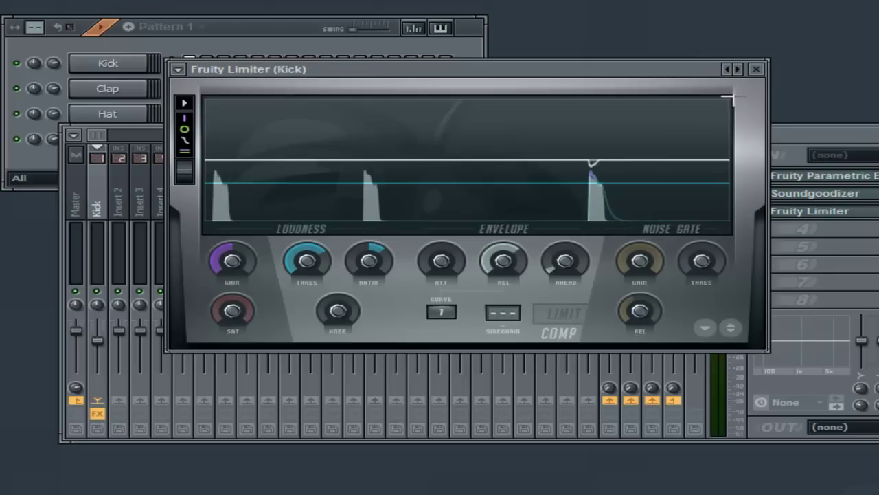
pyautogui.click(757, 70)
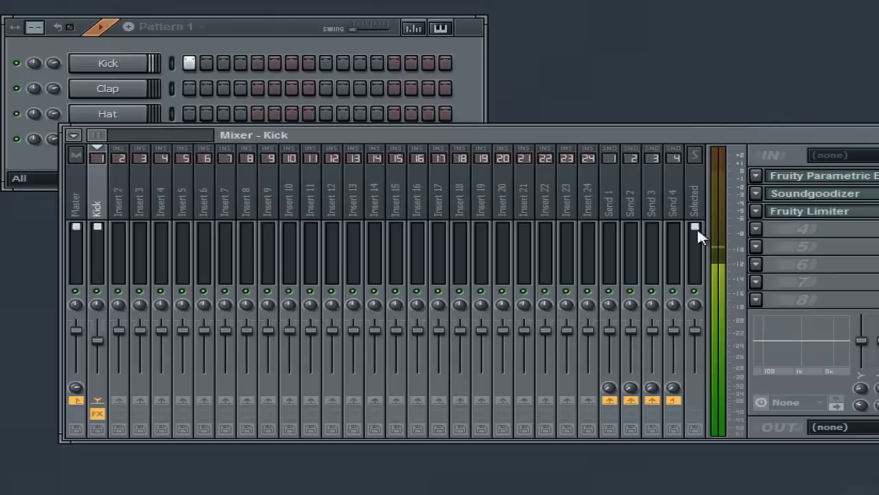
pyautogui.scroll(1, 105, 340)
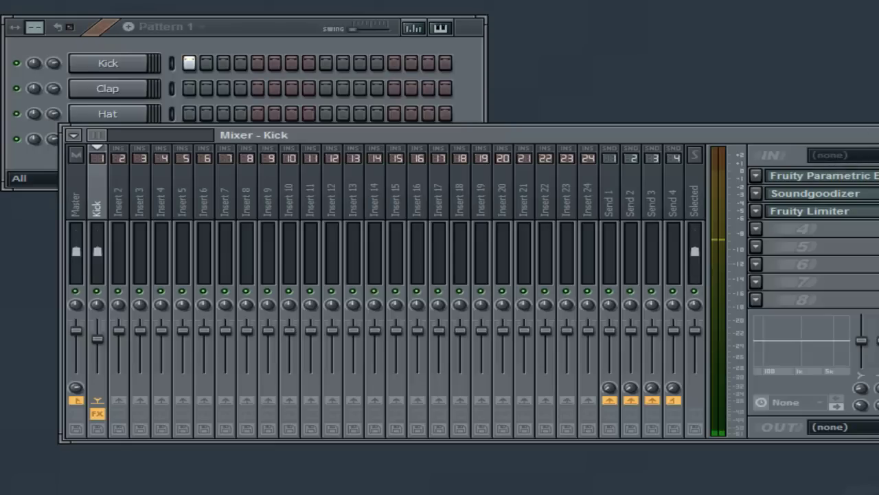
pyautogui.press('F9')
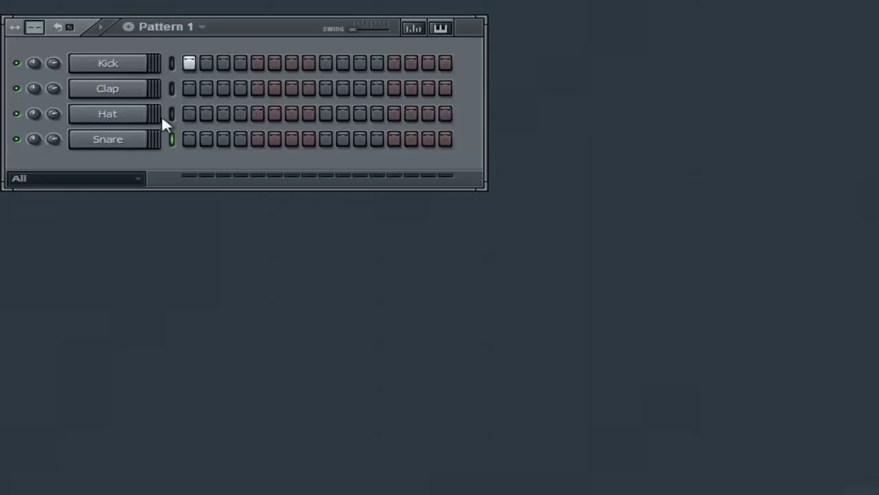
pyautogui.click(139, 90)
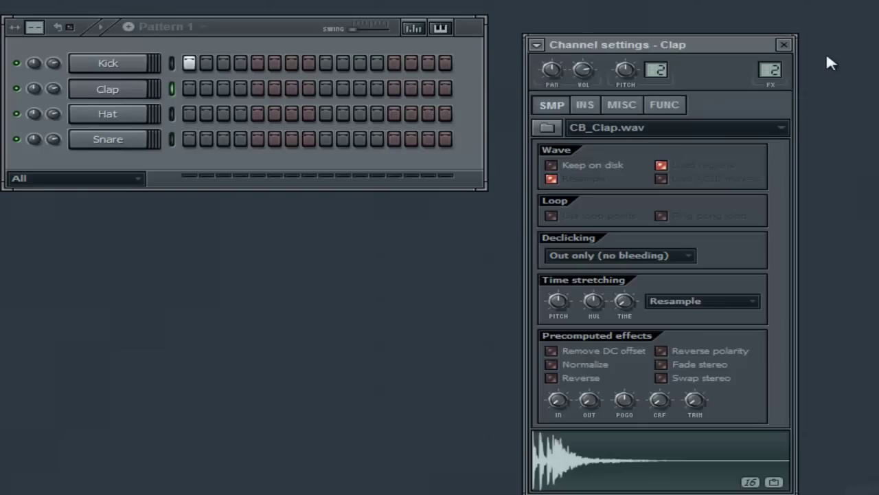
pyautogui.click(326, 88)
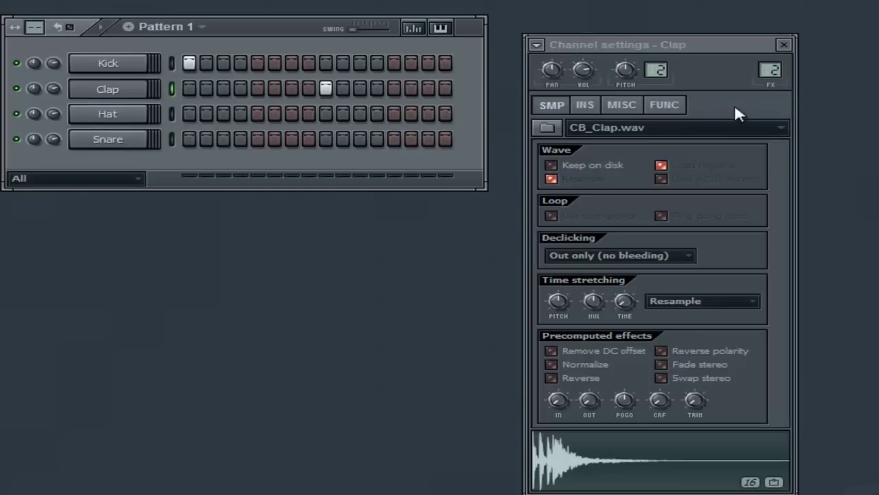
pyautogui.press('space')
# Step: Rename mixer track Insert 2 as Clap
pyautogui.click(775, 70)
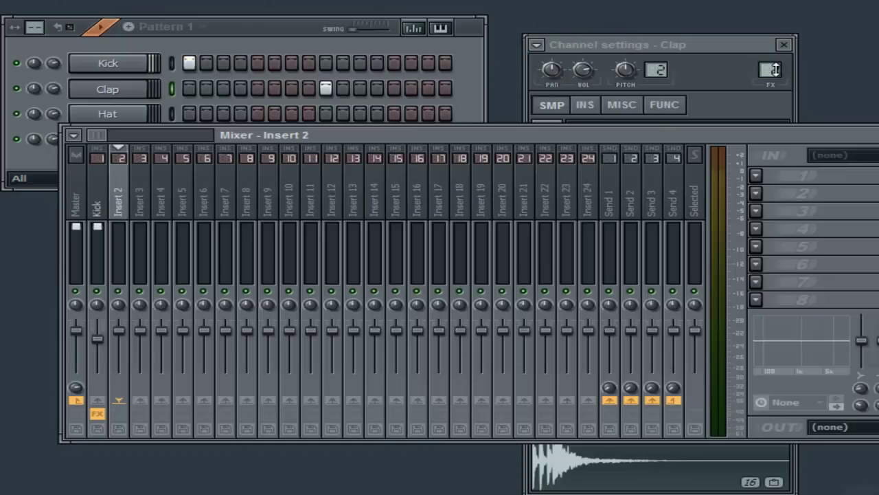
pyautogui.press('F2')
pyautogui.write('Clap')
pyautogui.press('Return')
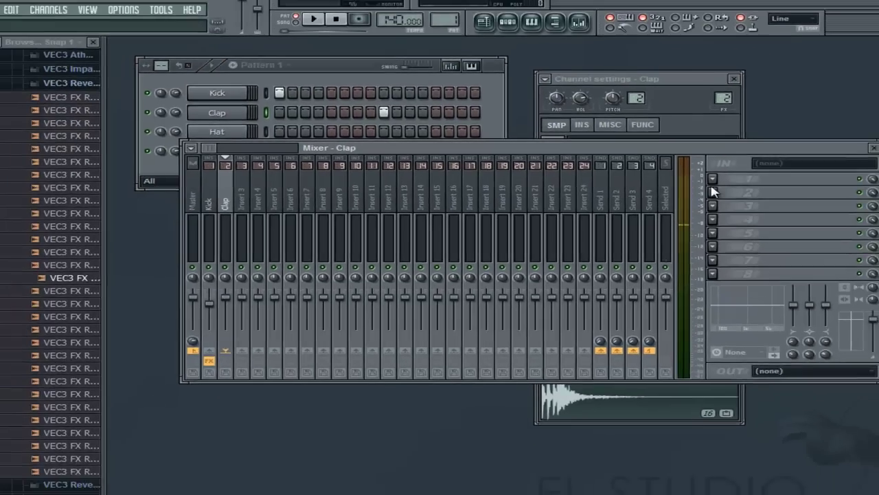
# Step: Load Fruity Parametric EQ 2 into the Clap's first effect slot and boost band 5 slightly in the treble range
pyautogui.click(752, 175)
pyautogui.click(704, 416)
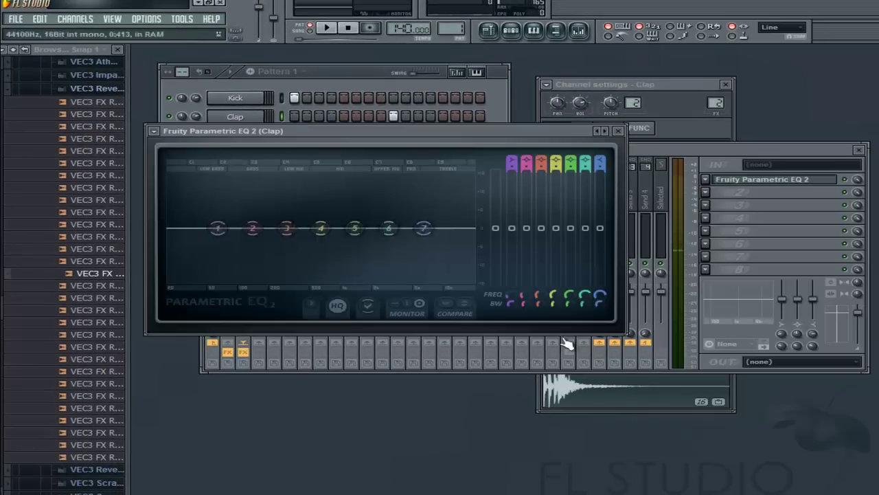
pyautogui.moveTo(355, 229); pyautogui.dragTo(434, 218)
pyautogui.scroll(-5, 397, 215)
pyautogui.click(618, 131)
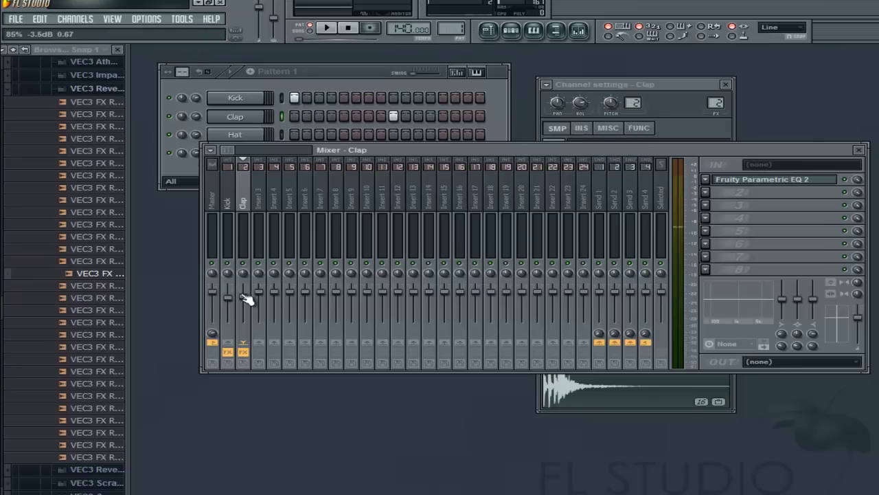
# Step: Load Soundgoodizer into the Clap's second effect slot and reduce its amount to a low setting while the pattern plays
pyautogui.click(707, 195)
pyautogui.click(797, 191)
pyautogui.press('space')
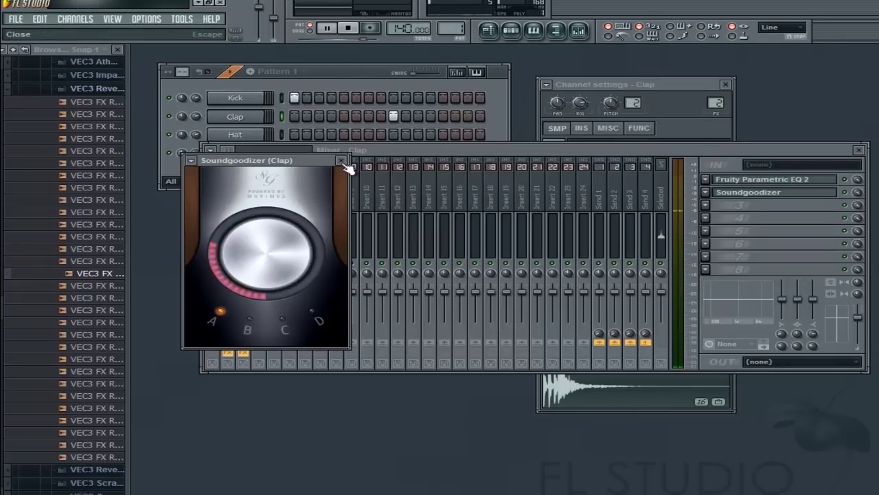
pyautogui.click(341, 160)
pyautogui.press('space')
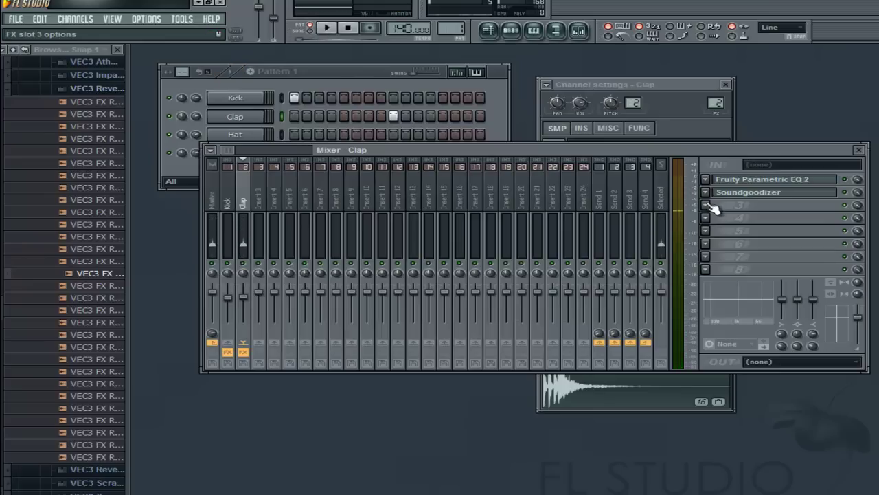
# Step: Add Fruity Reeverb to the Clap's third slot with LowCut 2590 Hz, HighCut 20.5 kHz, HighDamping 20.8 kHz and Reverb 10%
pyautogui.click(718, 205)
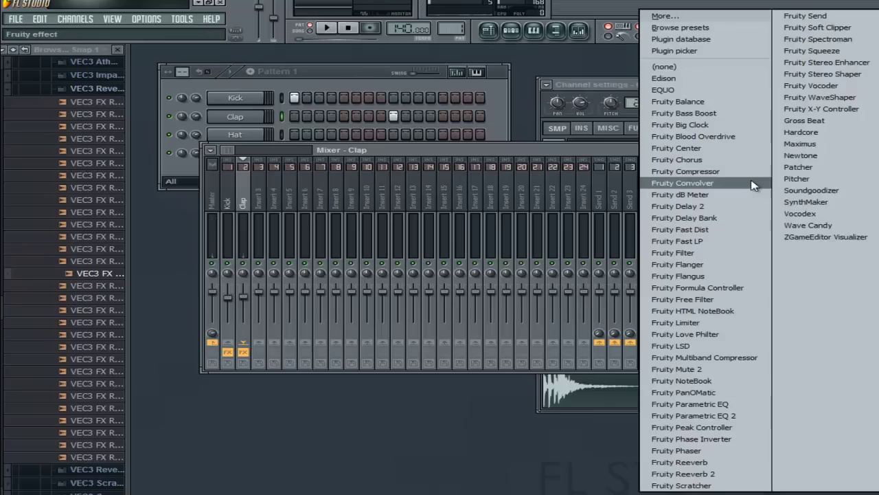
pyautogui.click(689, 462)
pyautogui.moveTo(247, 224); pyautogui.dragTo(250, 112)
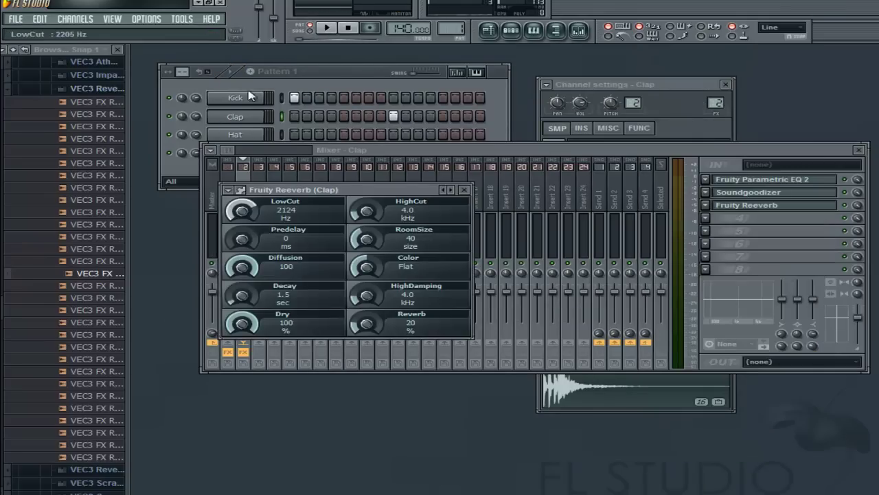
pyautogui.moveTo(362, 215); pyautogui.dragTo(364, 100)
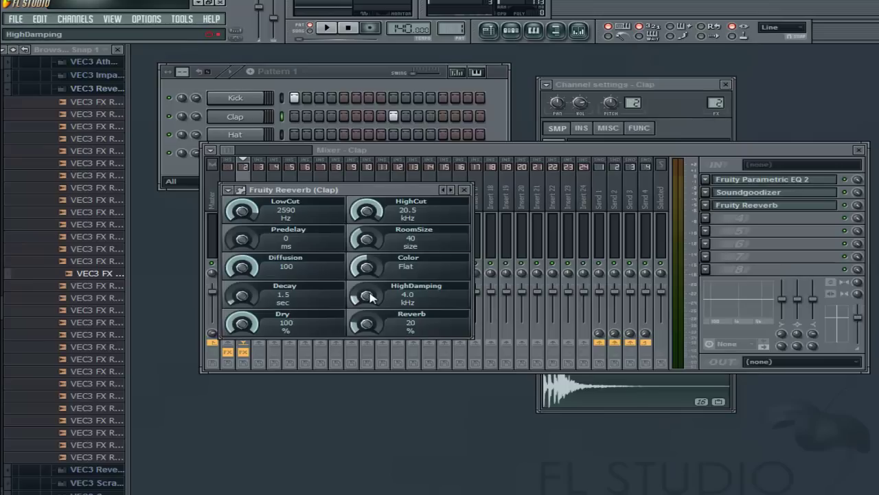
pyautogui.moveTo(367, 324); pyautogui.dragTo(364, 338)
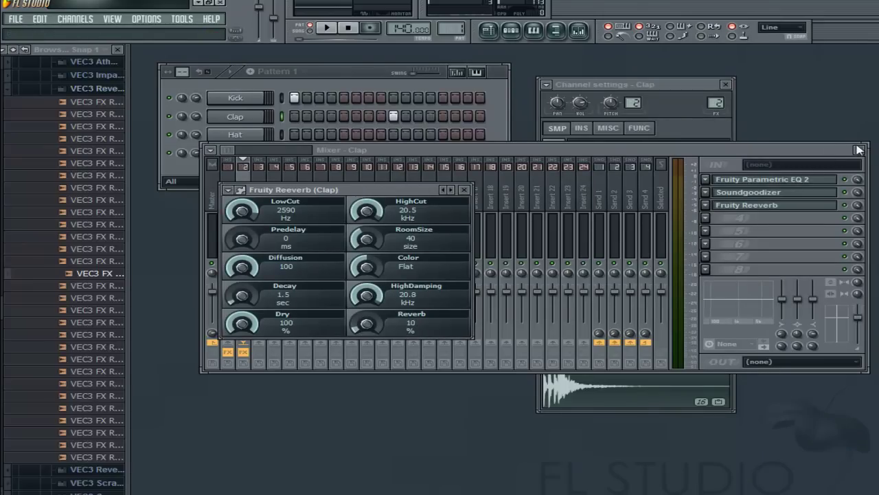
# Step: Close the open channel and reverb windows, audition the pattern, and lower the Clap mixer track's volume to 70% (-7.3 dB)
pyautogui.click(856, 149)
pyautogui.click(725, 84)
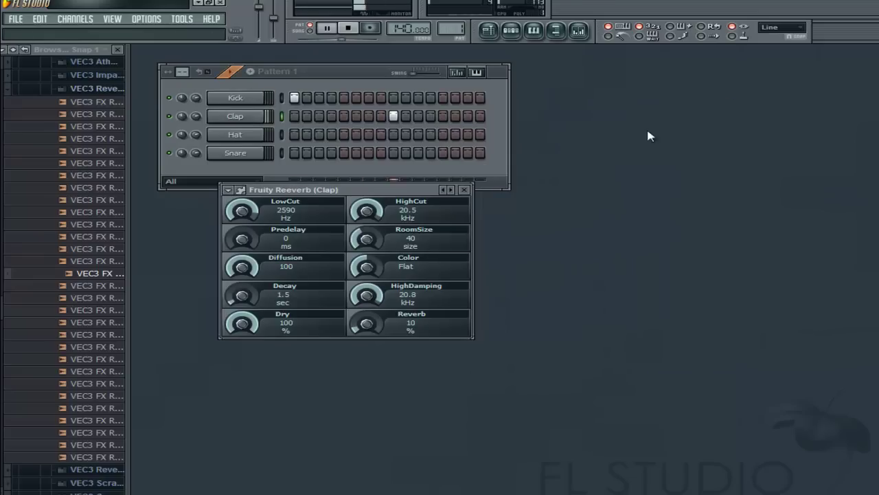
pyautogui.click(466, 190)
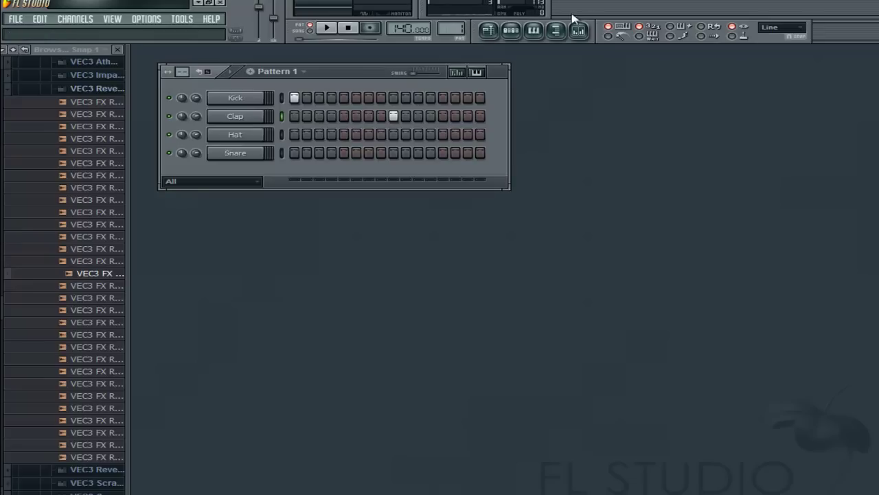
pyautogui.click(580, 33)
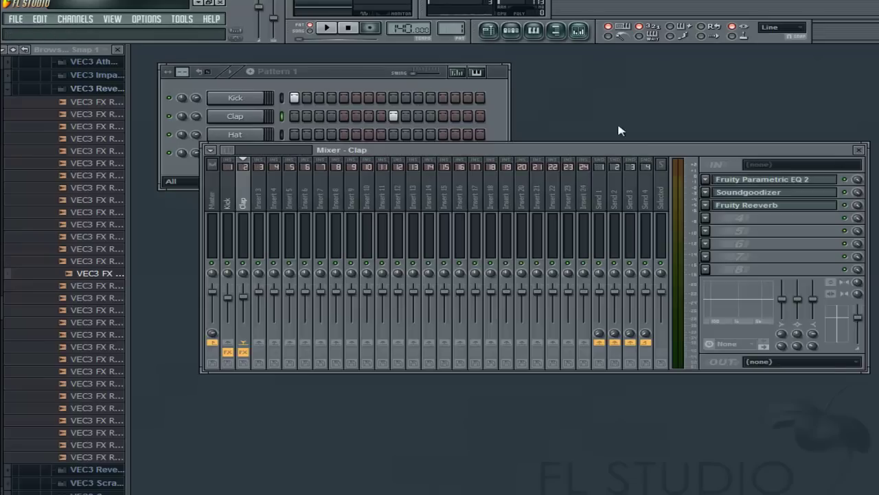
pyautogui.click(866, 150)
pyautogui.press('space')
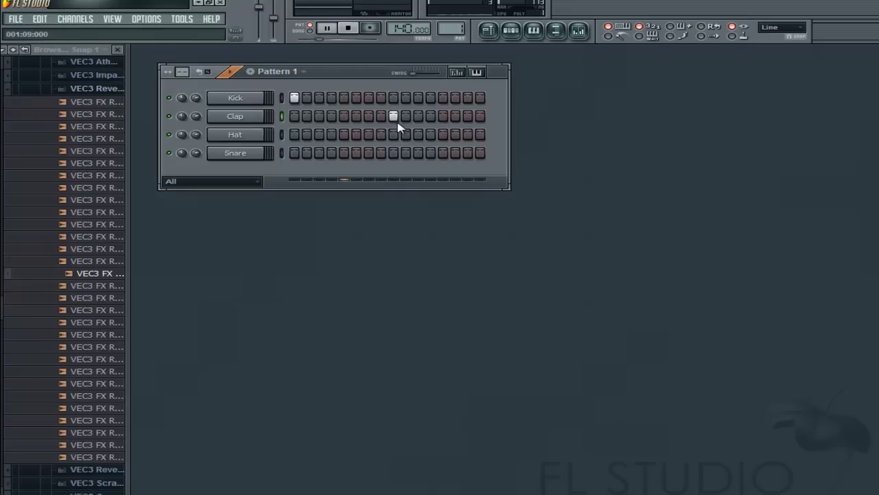
pyautogui.click(581, 33)
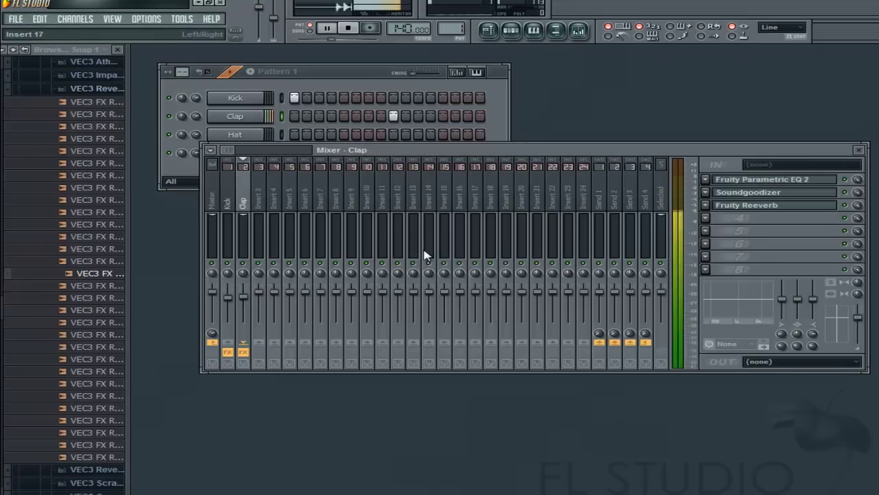
pyautogui.press('space')
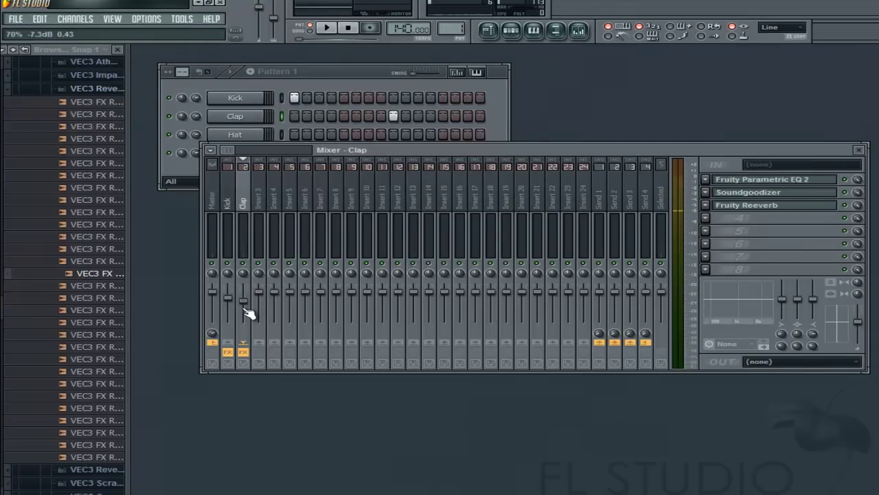
# Step: Cut the Clap's lows in Fruity Parametric EQ 2 with band 1 at 111 Hz and 100% bandwidth, and play the pattern
pyautogui.click(763, 179)
pyautogui.moveTo(240, 251); pyautogui.dragTo(253, 275)
pyautogui.moveTo(512, 302); pyautogui.dragTo(484, 308)
pyautogui.press('space')
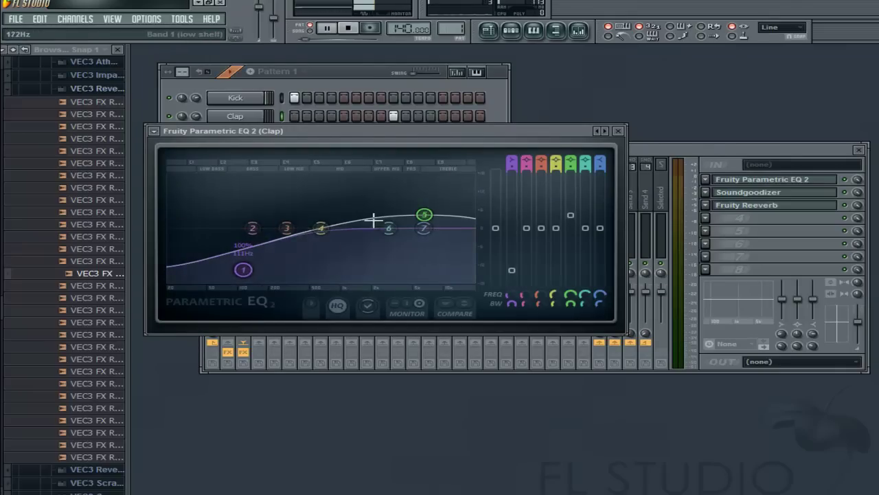
pyautogui.click(617, 130)
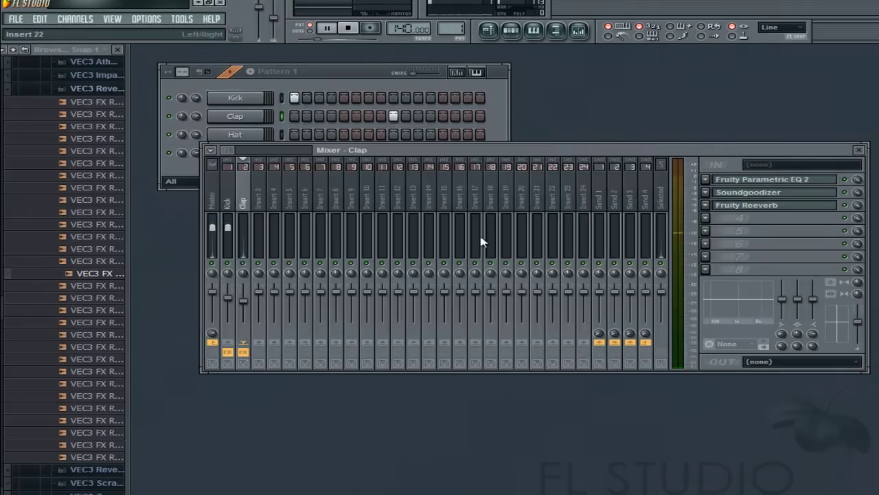
# Step: Stop playback and place Hat hits on steps 5 and 13 of Pattern 1
pyautogui.press('space')
pyautogui.click(344, 135)
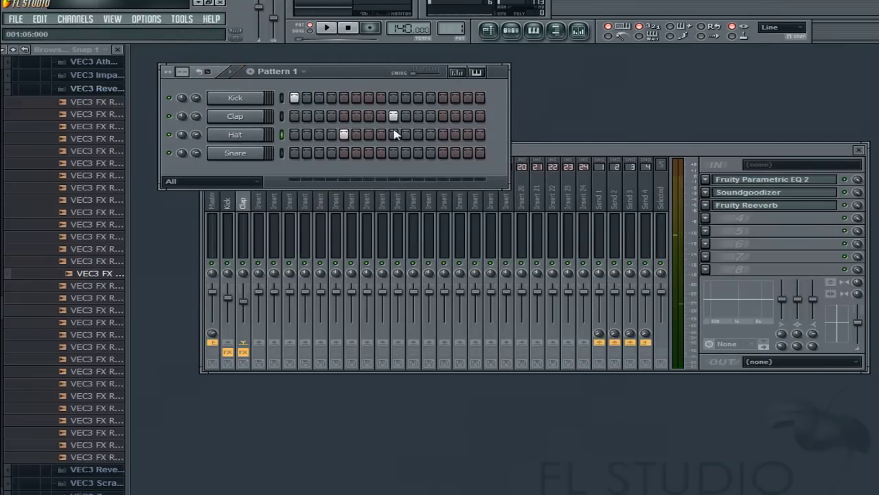
# Step: Route the Hat channel to mixer track 3 and name that track Hat
pyautogui.click(246, 136)
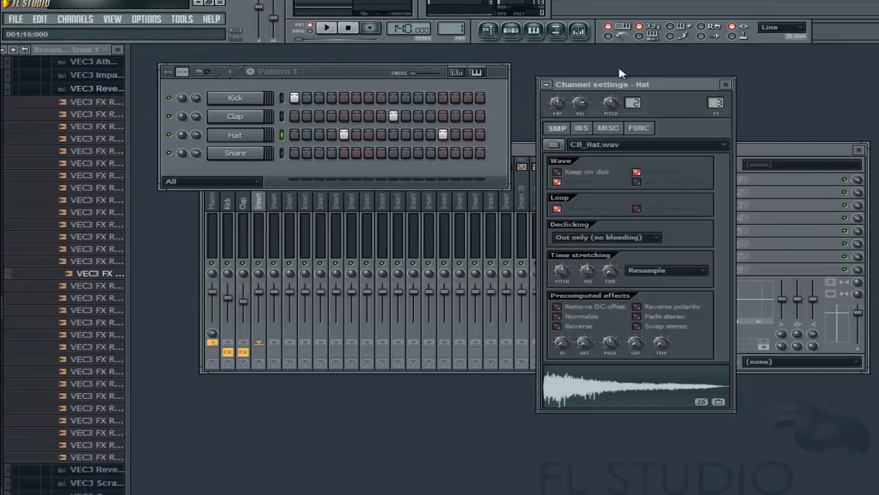
pyautogui.click(716, 104)
pyautogui.doubleClick(711, 108)
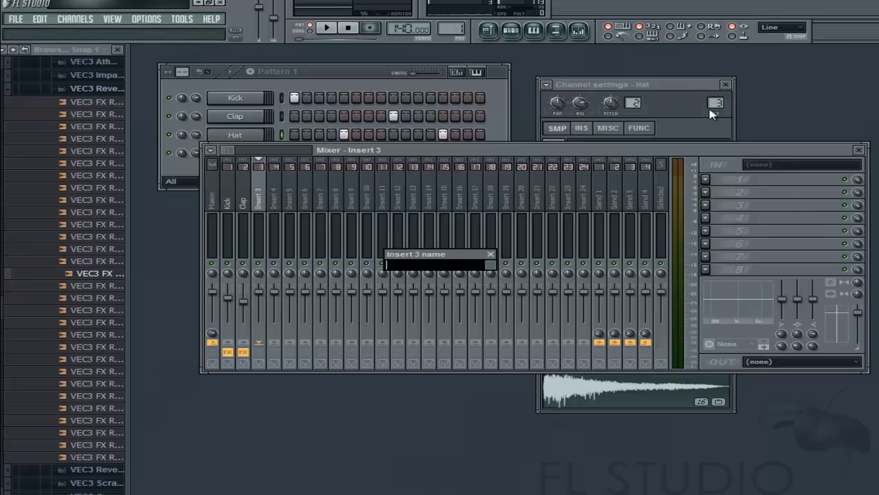
pyautogui.write('Hat')
pyautogui.press('Return')
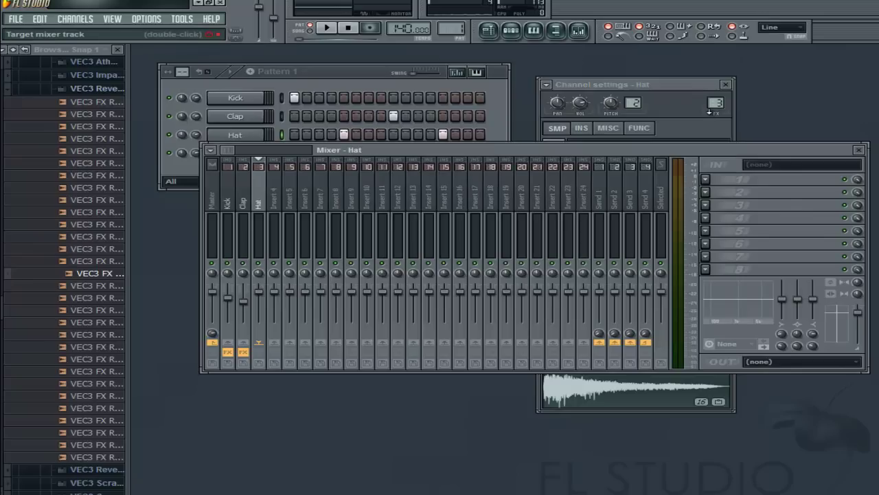
# Step: Load Fruity Parametric EQ 2 into the Hat's first effect slot and pull band 1 fully down with a wide bandwidth
pyautogui.click(706, 181)
pyautogui.click(715, 416)
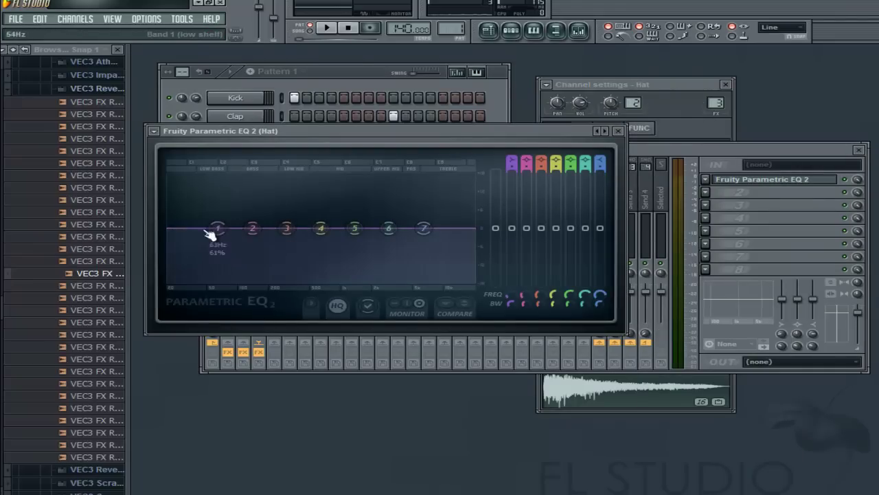
pyautogui.moveTo(223, 222); pyautogui.dragTo(290, 281)
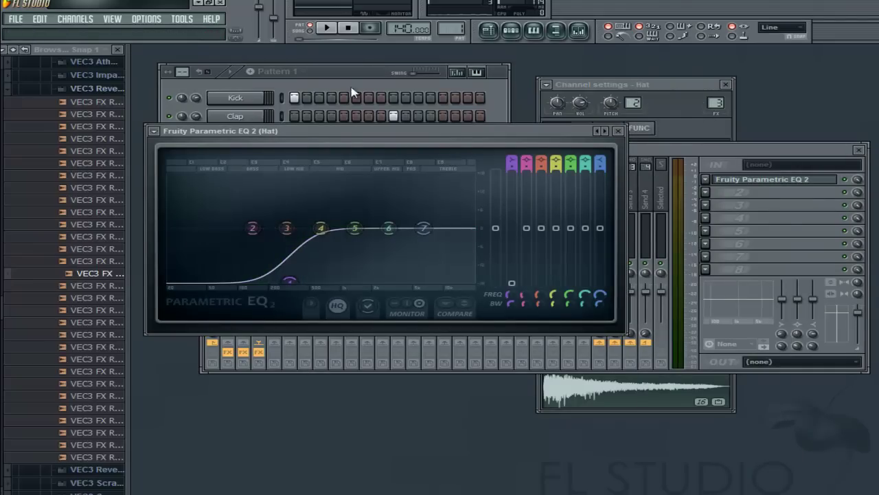
pyautogui.moveTo(520, 307); pyautogui.dragTo(489, 446)
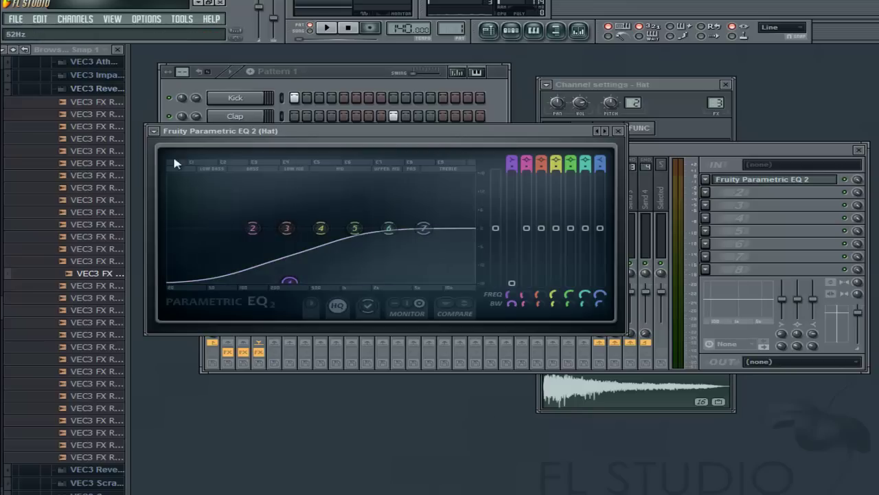
pyautogui.click(657, 157)
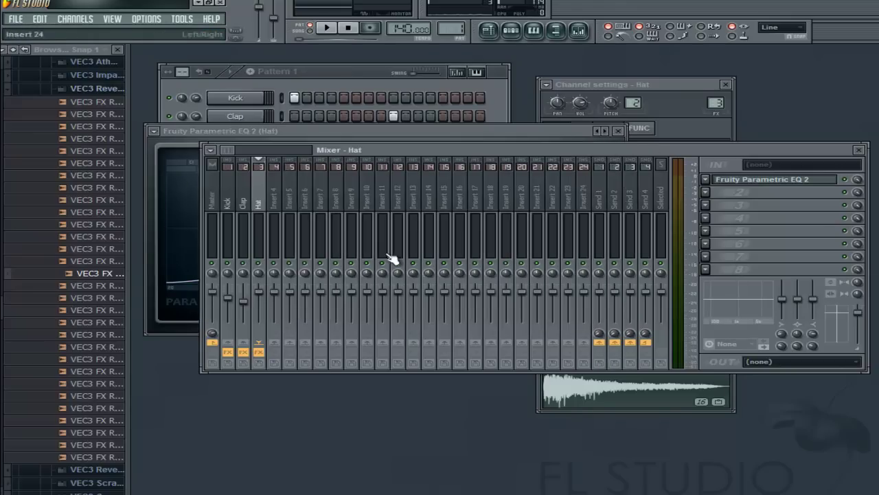
# Step: Lower the Hat mixer track's volume to 79% (-5.0 dB) while the pattern plays
pyautogui.press('space')
pyautogui.moveTo(263, 304); pyautogui.dragTo(263, 307)
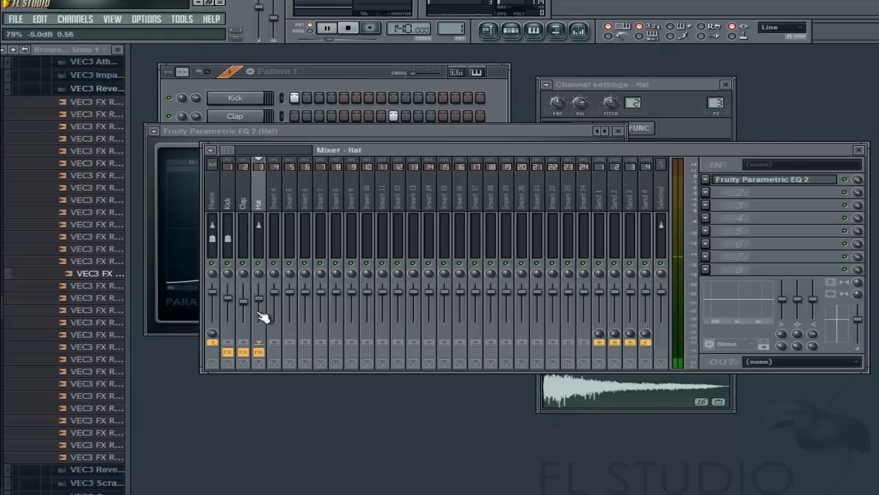
pyautogui.press('space')
# Step: Browse to the closed hi-hat samples in the VEC3 Cymbals folder and audition several of them
pyautogui.click(103, 90)
pyautogui.scroll(4, 66, 275)
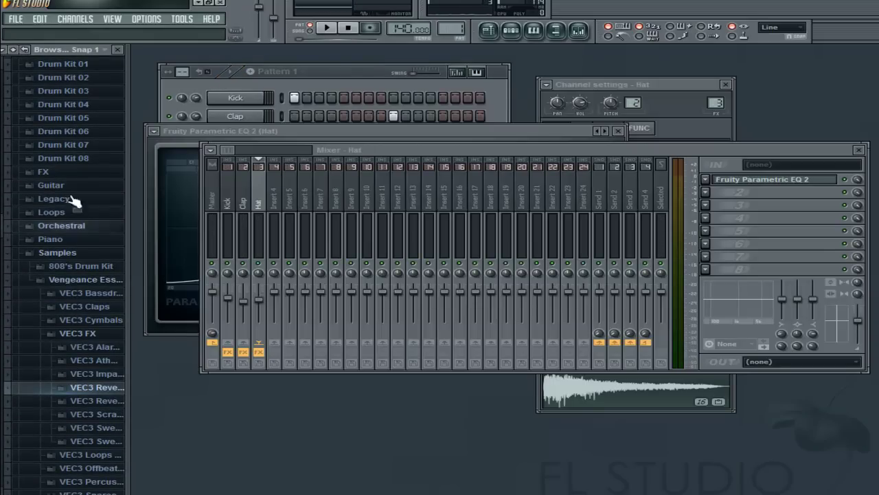
pyautogui.click(81, 332)
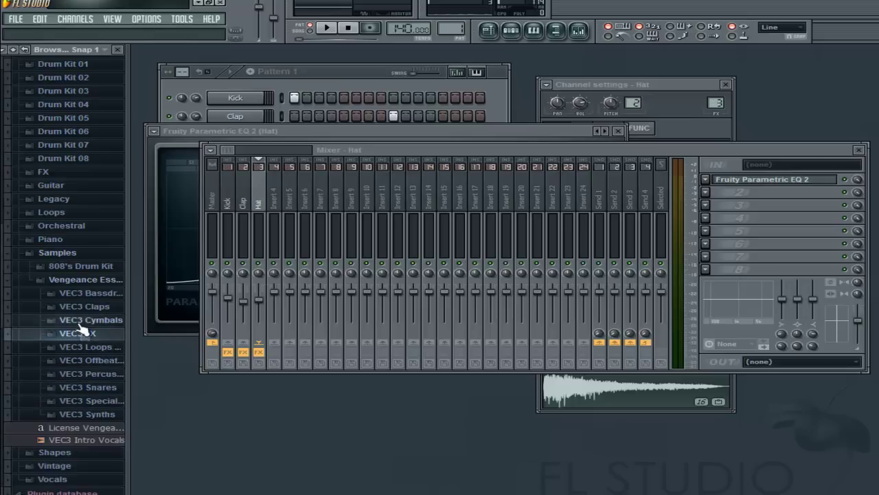
pyautogui.click(83, 320)
pyautogui.click(86, 347)
pyautogui.click(83, 334)
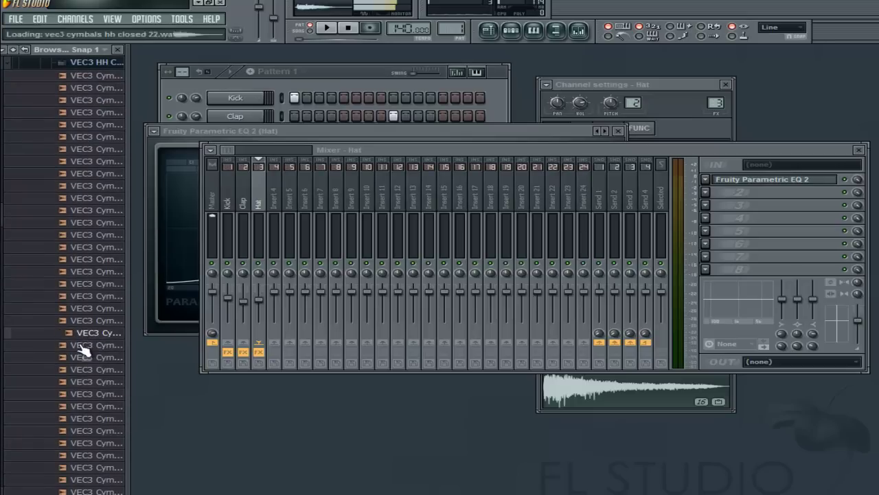
pyautogui.click(81, 357)
pyautogui.click(85, 370)
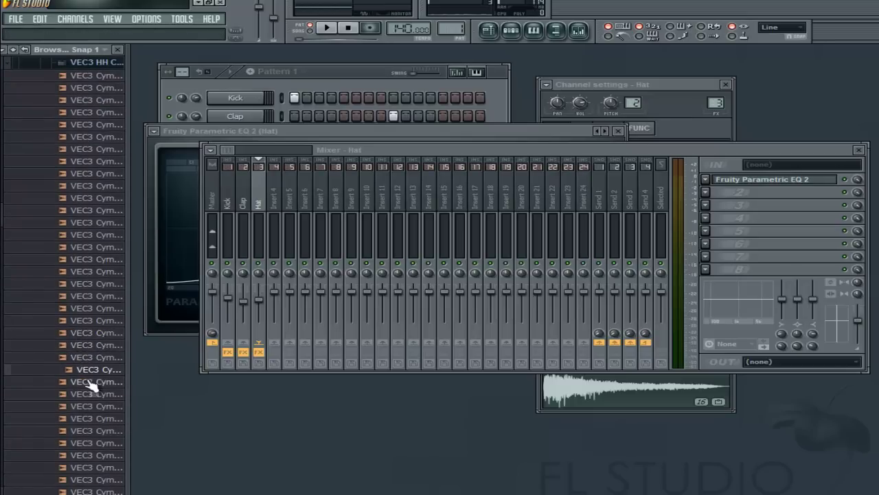
pyautogui.click(89, 381)
pyautogui.click(90, 393)
pyautogui.click(91, 406)
pyautogui.click(92, 419)
pyautogui.click(96, 431)
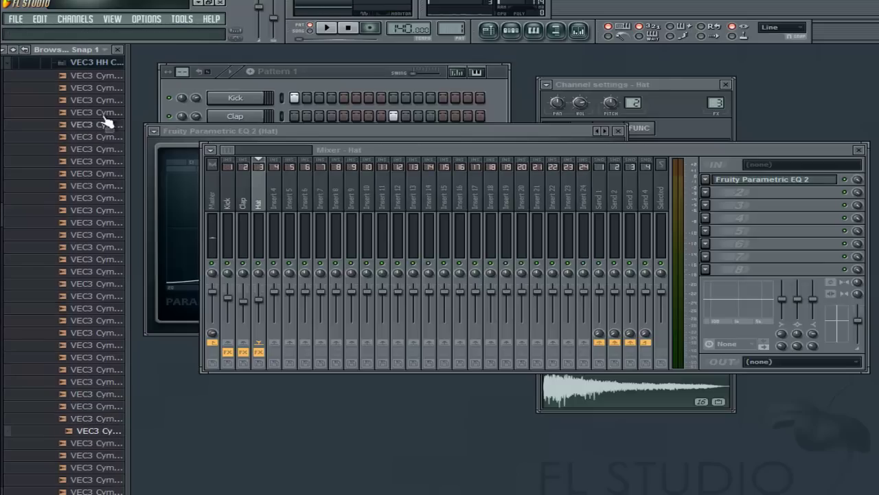
pyautogui.click(89, 370)
pyautogui.click(88, 345)
# Step: Uncover the channel rack and replace the Hat channel's sample with VEC3 Cymbals HH Closed 24
pyautogui.moveTo(89, 359); pyautogui.dragTo(251, 145)
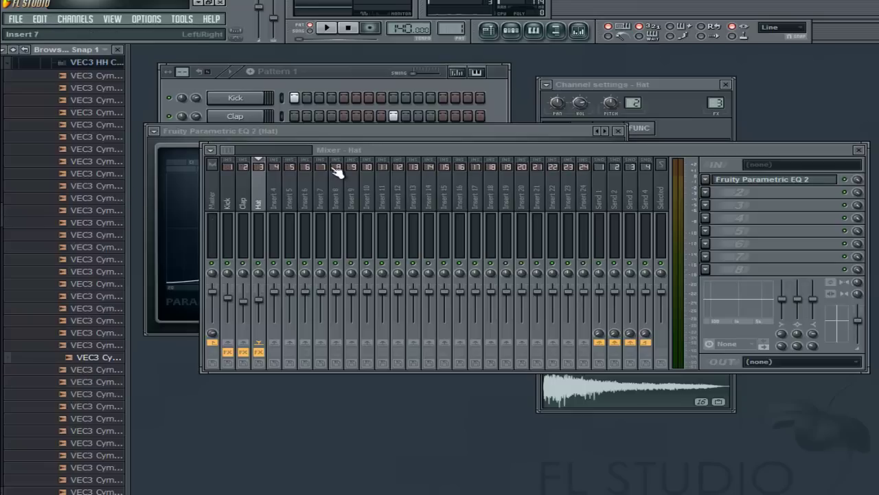
pyautogui.moveTo(344, 134); pyautogui.dragTo(515, 232)
pyautogui.moveTo(395, 152); pyautogui.dragTo(476, 222)
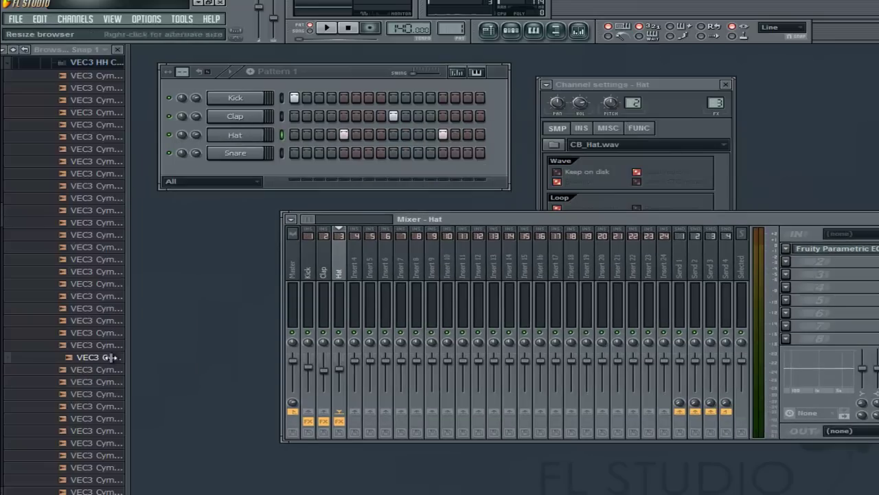
pyautogui.moveTo(89, 358); pyautogui.dragTo(245, 137)
# Step: Rename the channel holding the new closed hi-hat sample to Hat
pyautogui.rightClick(264, 131)
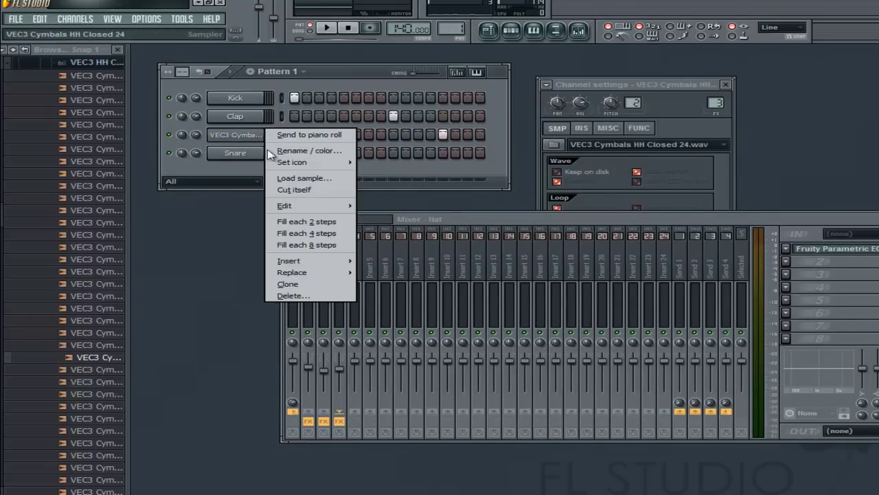
pyautogui.click(295, 149)
pyautogui.write('Hat')
pyautogui.press('Return')
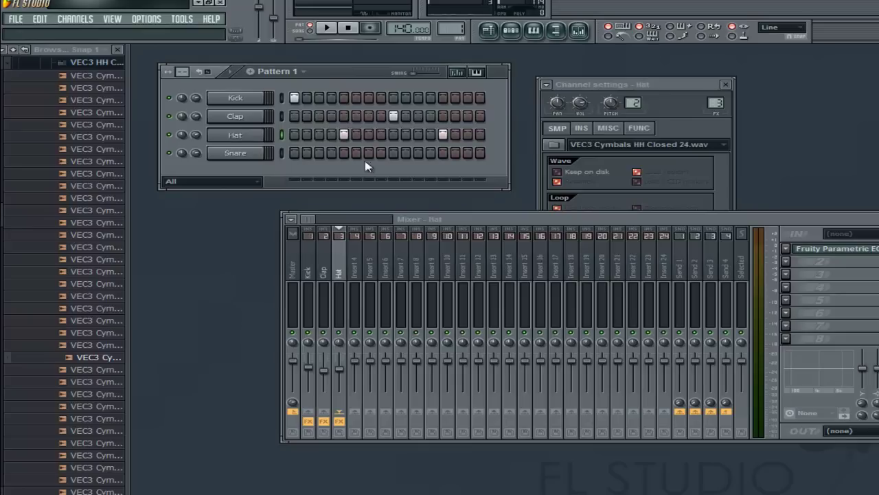
# Step: Load Soundgoodizer into the Hat's second effect slot with its preset A and audition it with the pattern
pyautogui.click(235, 135)
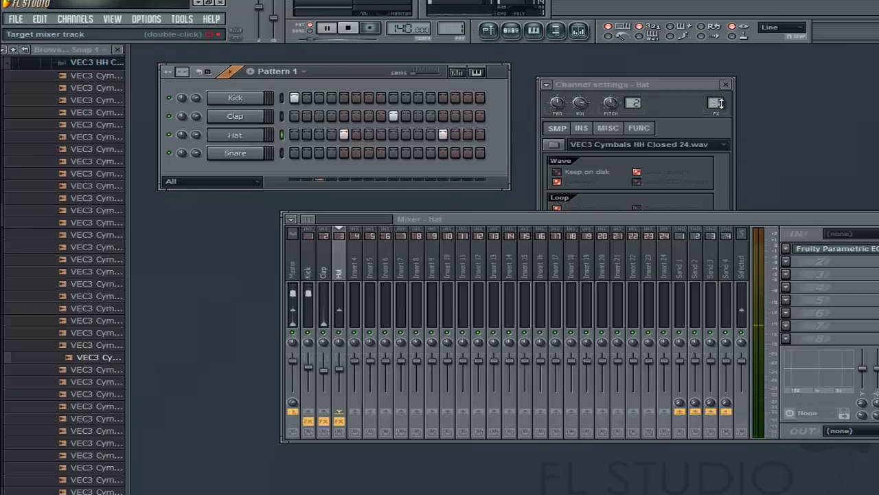
pyautogui.press('space')
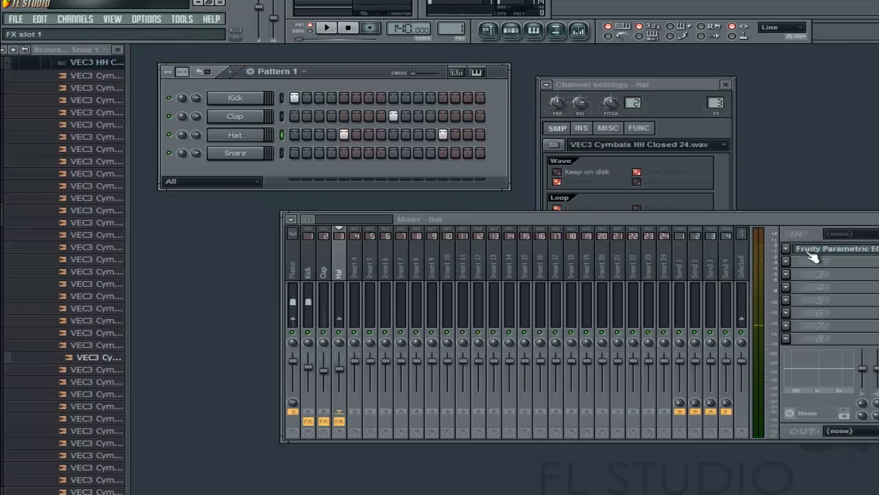
pyautogui.click(790, 263)
pyautogui.click(811, 195)
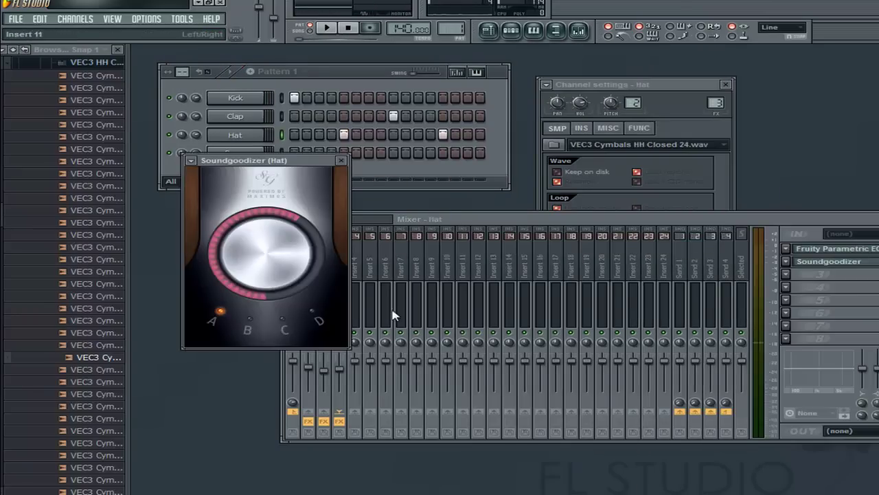
pyautogui.press('space')
pyautogui.click(340, 160)
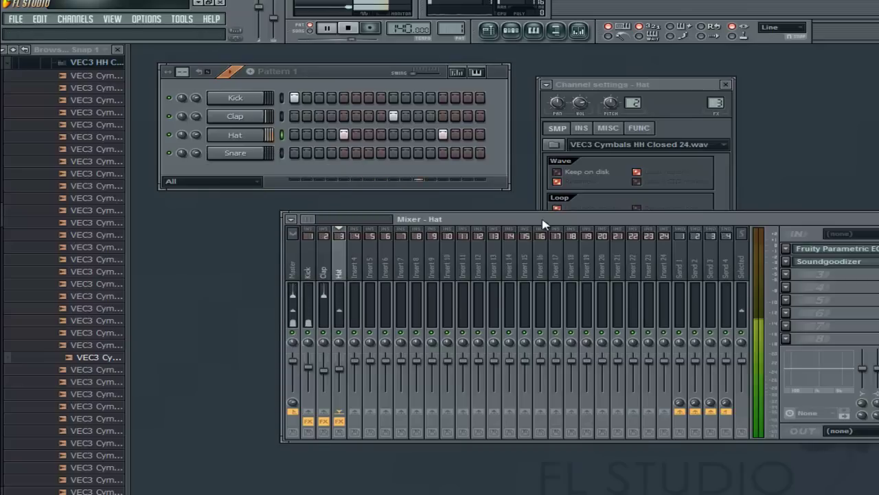
# Step: Extend Pattern 1 to 32 steps with Kick on 15, Clap on 25 and Hat on 21 and 29, and play it
pyautogui.moveTo(564, 219); pyautogui.dragTo(360, 179)
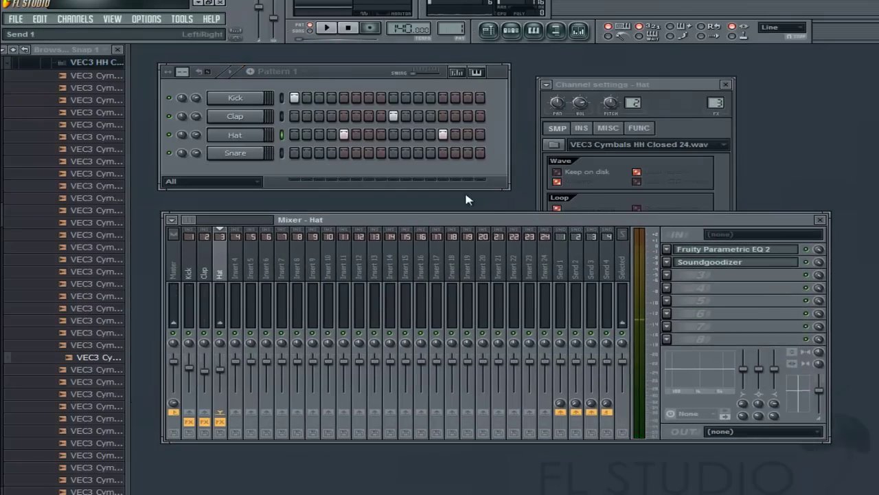
pyautogui.click(179, 74)
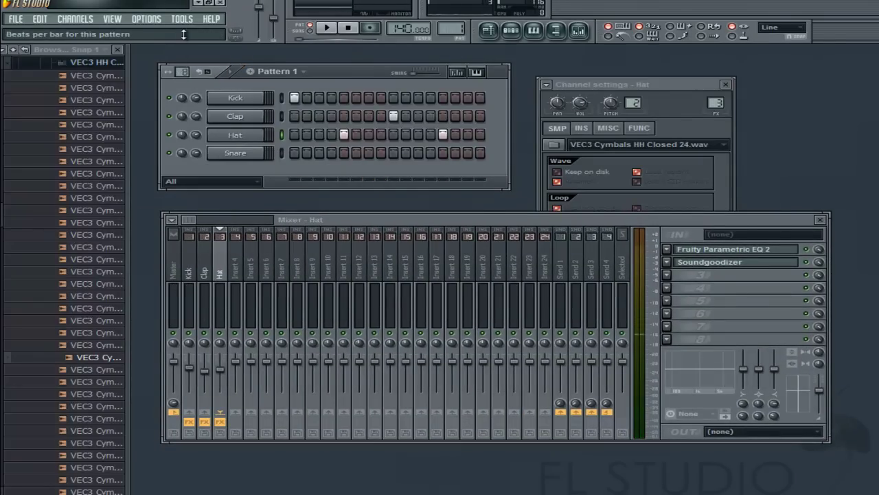
pyautogui.scroll(4, 183, 36)
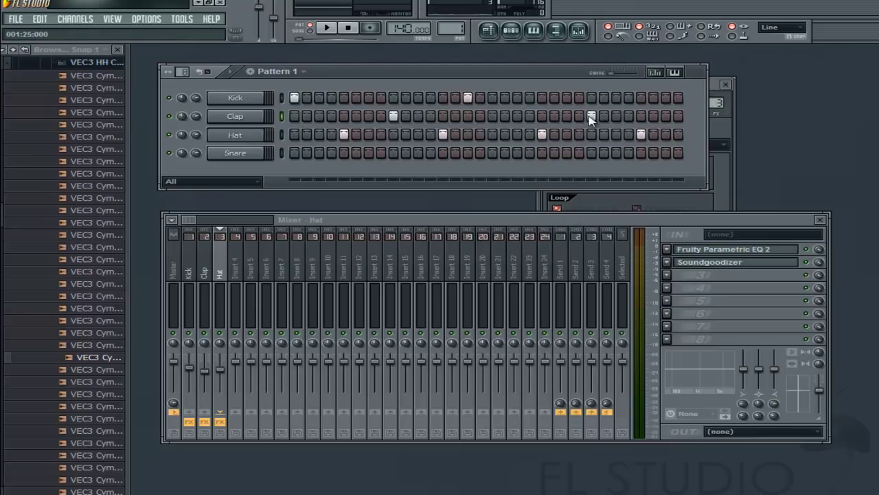
pyautogui.press('space')
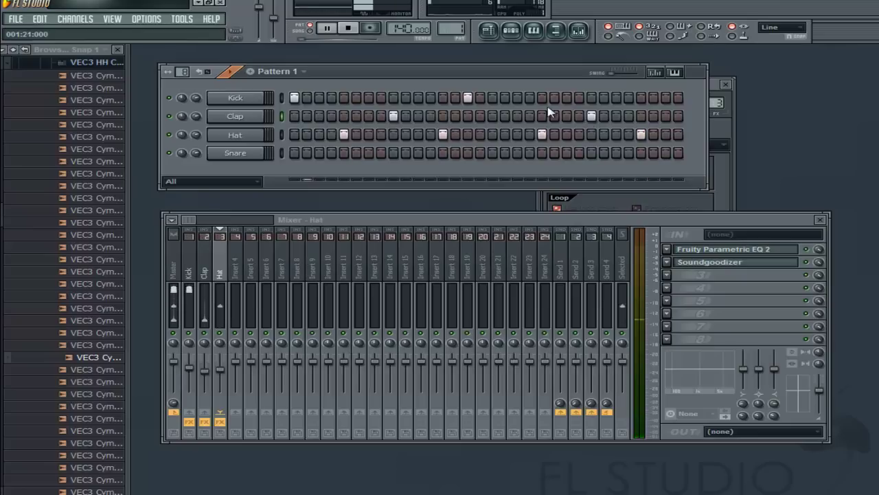
pyautogui.click(518, 97)
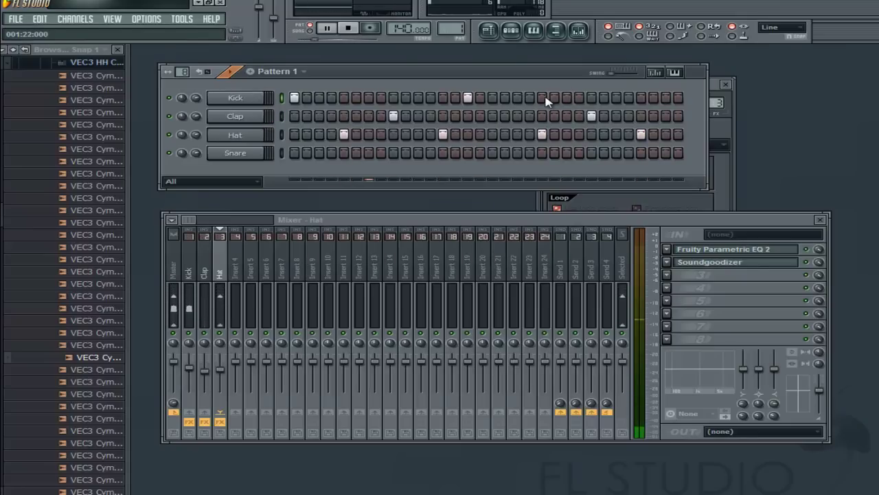
# Step: Add a Kick hit on step 21 of Pattern 1 and stop the playback
pyautogui.click(568, 99)
pyautogui.rightClick(567, 98)
pyautogui.click(542, 98)
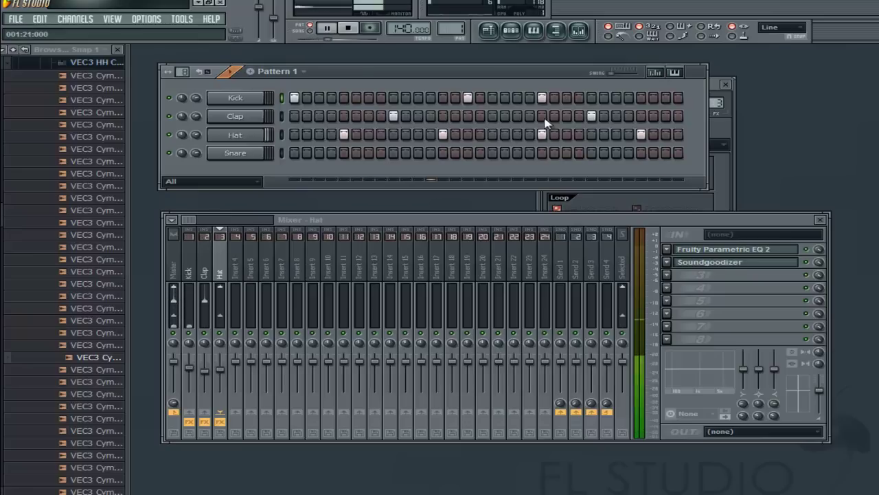
pyautogui.press('space')
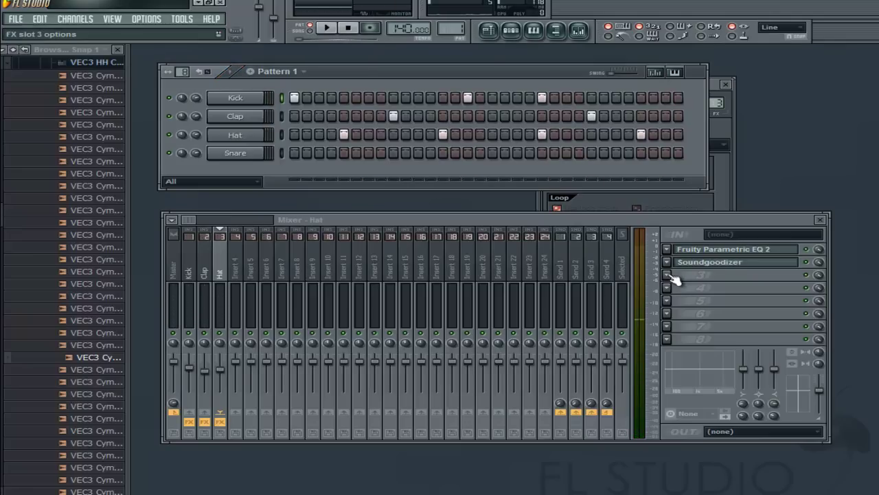
# Step: Load Fruity Reeverb into the Hat's third effect slot with LowCut 2904 Hz, HighCut 19.7 kHz, HighDamping 20.7 kHz and Reverb 3%
pyautogui.click(673, 276)
pyautogui.click(691, 473)
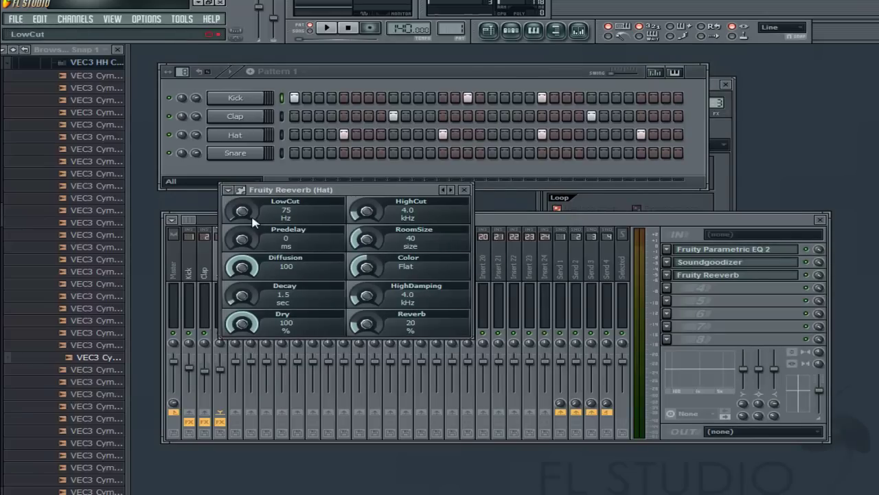
pyautogui.moveTo(253, 227); pyautogui.dragTo(253, 158)
pyautogui.moveTo(362, 213); pyautogui.dragTo(351, 68)
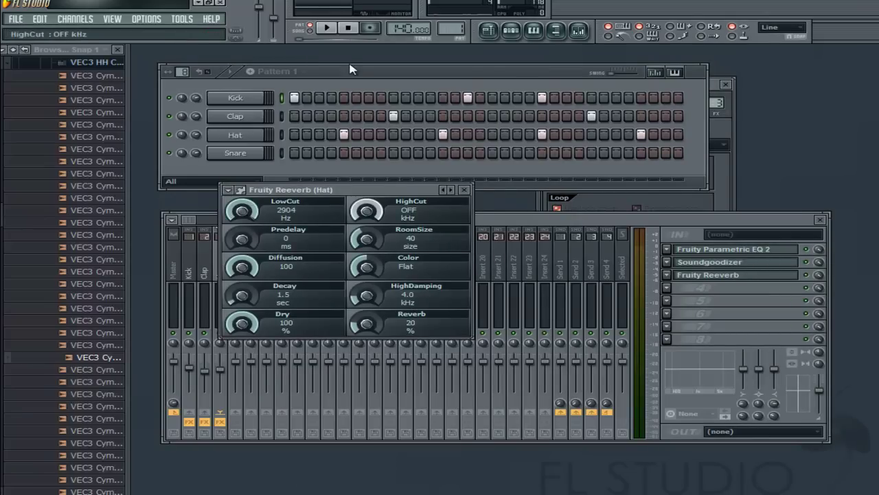
pyautogui.moveTo(366, 294); pyautogui.dragTo(373, 154)
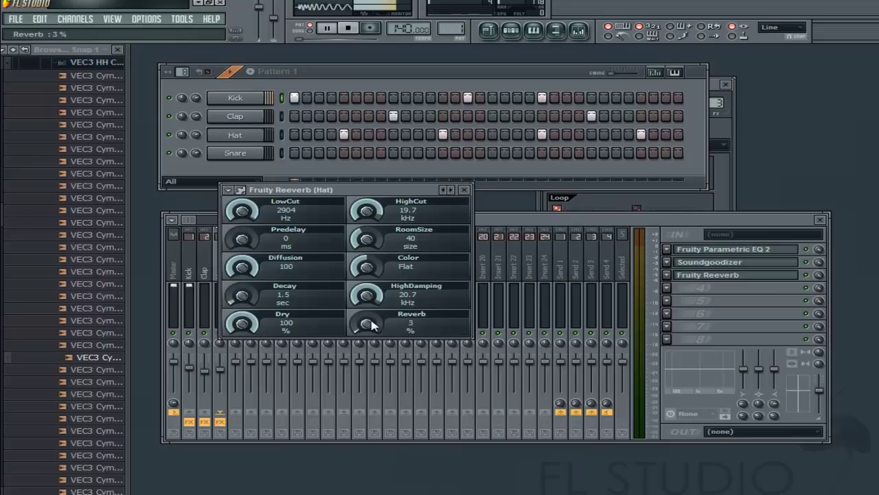
pyautogui.click(464, 189)
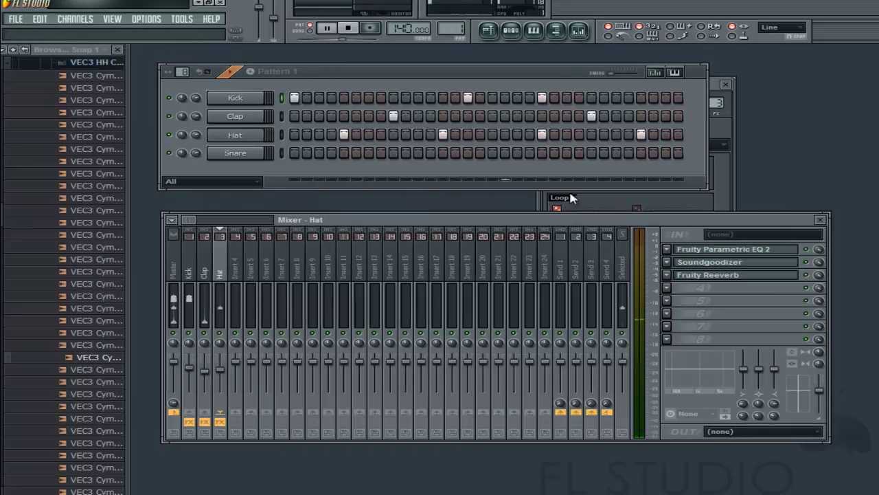
# Step: Clear away the mixer and the Hat's equalizer, stop playback and place Snare hits on steps 9 and 25
pyautogui.click(821, 219)
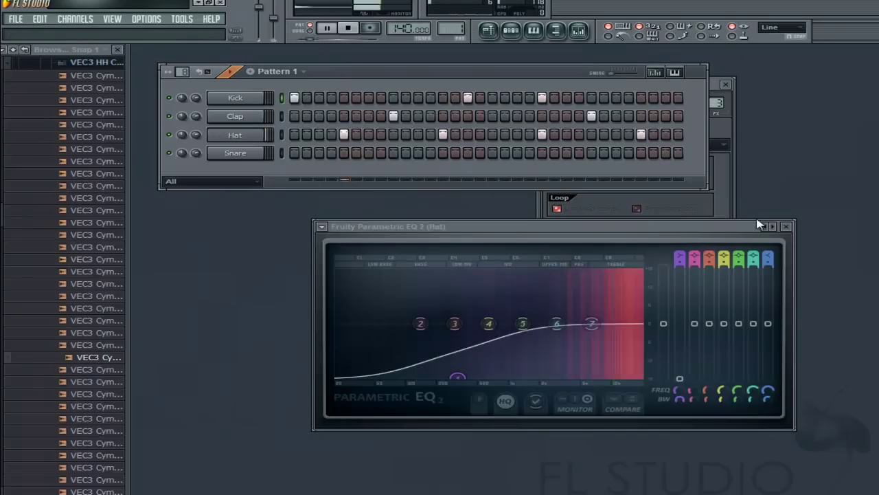
pyautogui.click(786, 226)
pyautogui.press('space')
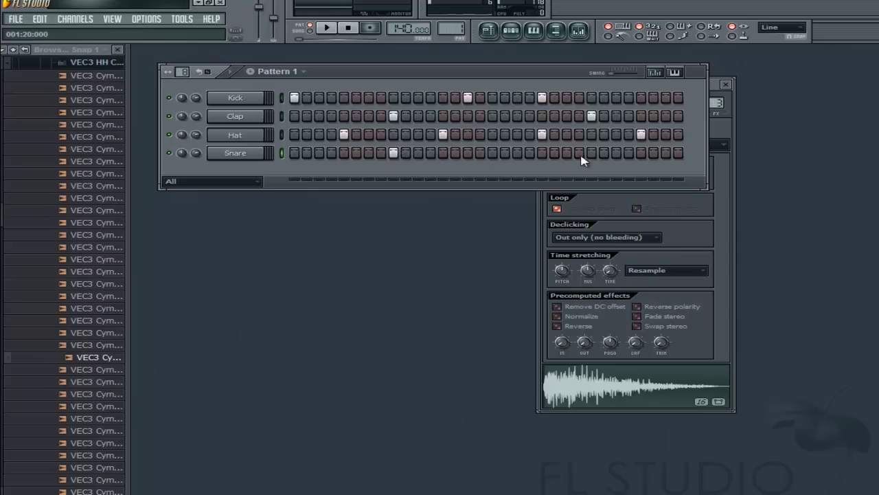
# Step: Open the Snare channel's settings, link it to mixer track 4 and name that track Snare
pyautogui.click(249, 158)
pyautogui.doubleClick(718, 103)
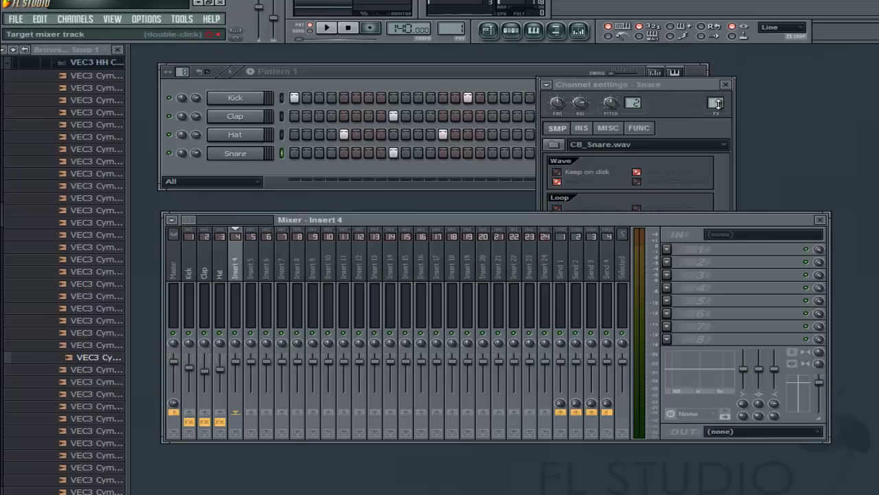
pyautogui.press('F2')
pyautogui.write('Sna')
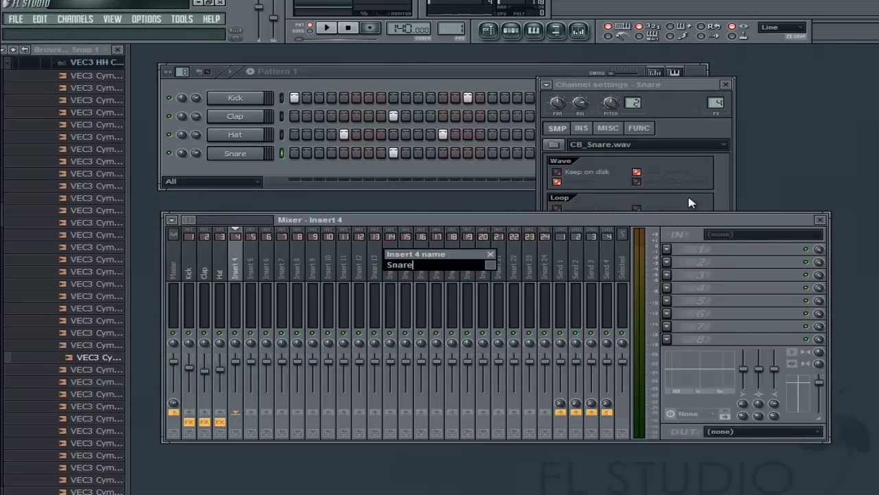
pyautogui.write('re')
pyautogui.press('Return')
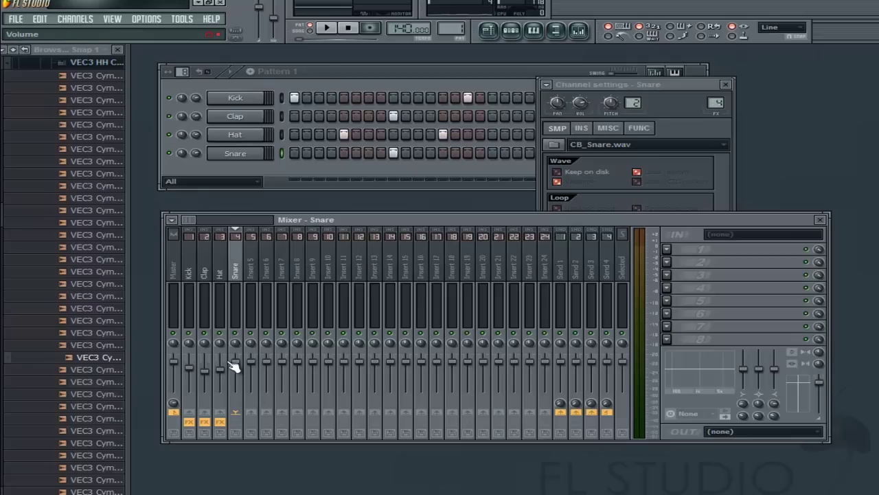
# Step: Load Fruity Parametric EQ 2 into the Snare track's first effect slot and briefly audition the pattern
pyautogui.click(666, 249)
pyautogui.click(687, 416)
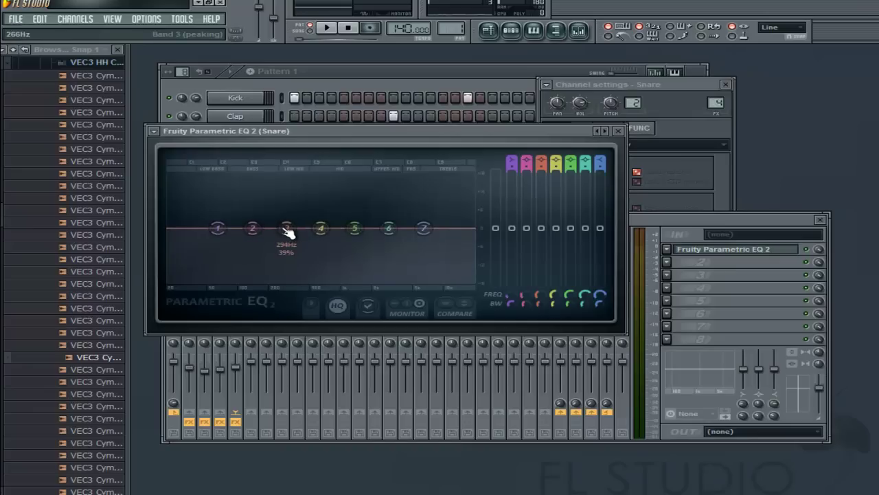
pyautogui.press('space')
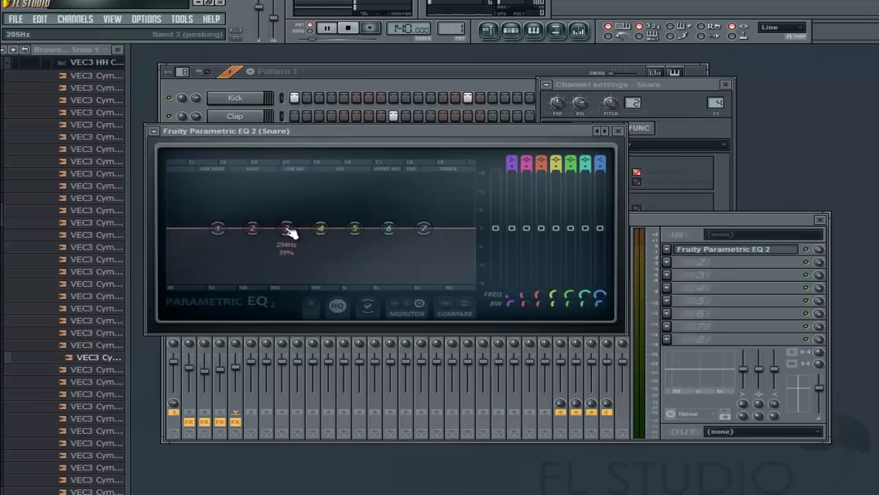
pyautogui.press('space')
# Step: Find VEC3 Snares 003 in the Vengeance samples and replace the Snare channel's sample with it
pyautogui.scroll(10, 65, 117)
pyautogui.click(64, 113)
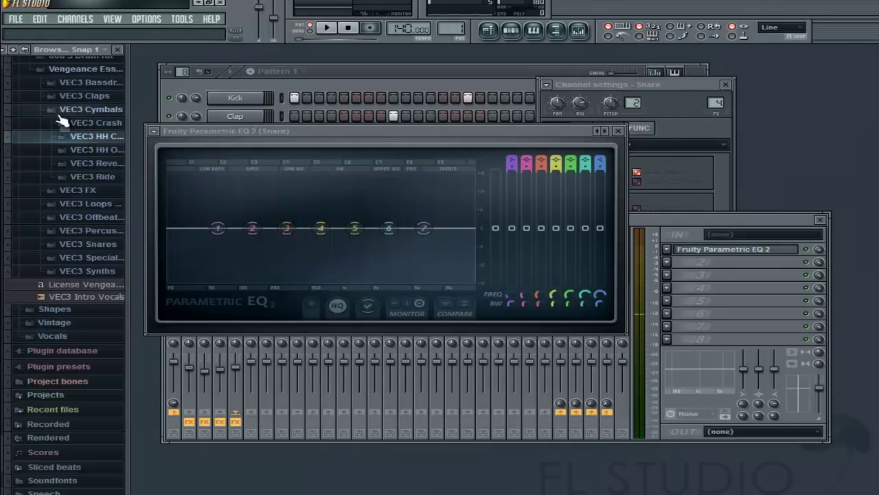
pyautogui.scroll(2, 62, 111)
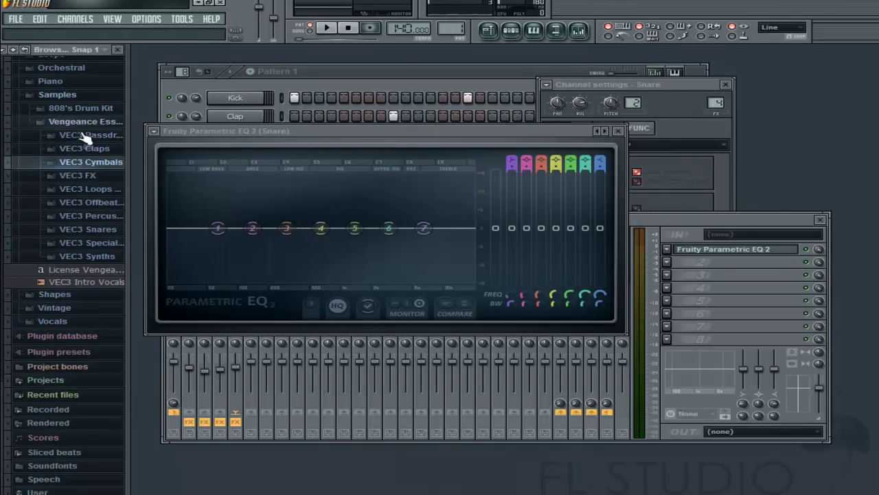
pyautogui.click(93, 229)
pyautogui.click(110, 101)
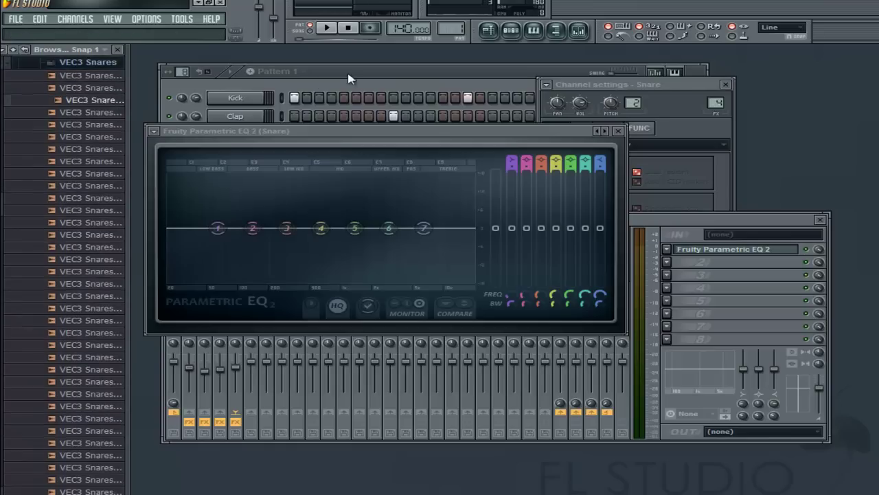
pyautogui.click(353, 79)
pyautogui.moveTo(65, 103); pyautogui.dragTo(89, 118)
pyautogui.moveTo(204, 178); pyautogui.dragTo(235, 154)
# Step: Rename the channel holding the new snare sample to Snare
pyautogui.rightClick(258, 154)
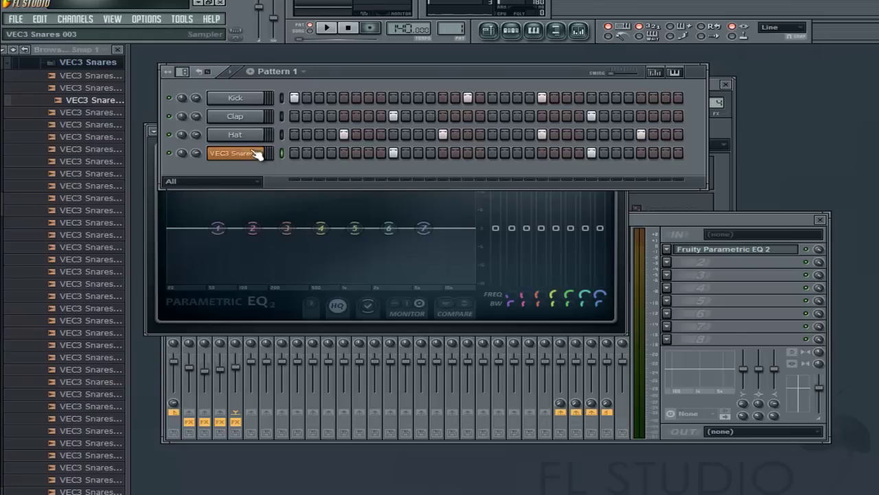
pyautogui.click(296, 170)
pyautogui.write('Sna')
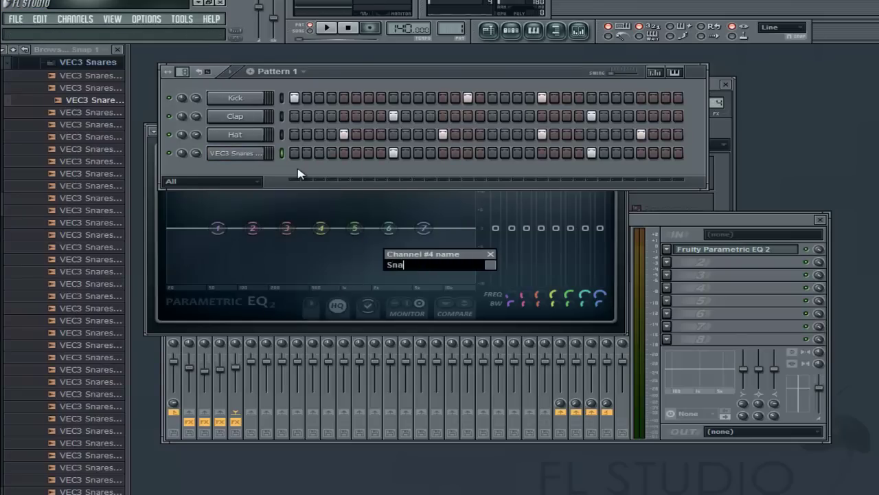
pyautogui.write('re')
pyautogui.press('Return')
# Step: Audition the pattern, lower the Clap's mixer level to about 57% and reselect the Snare track
pyautogui.press('space')
pyautogui.click(742, 226)
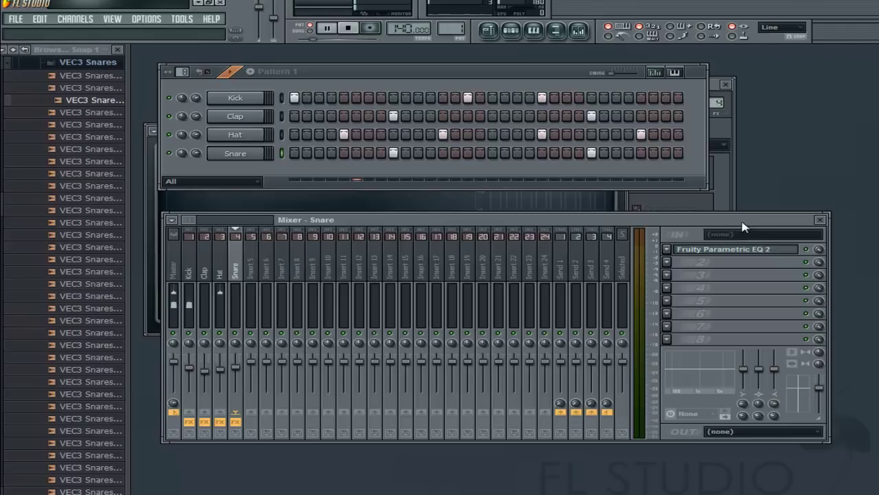
pyautogui.press('space')
pyautogui.click(212, 378)
pyautogui.moveTo(211, 375); pyautogui.dragTo(202, 383)
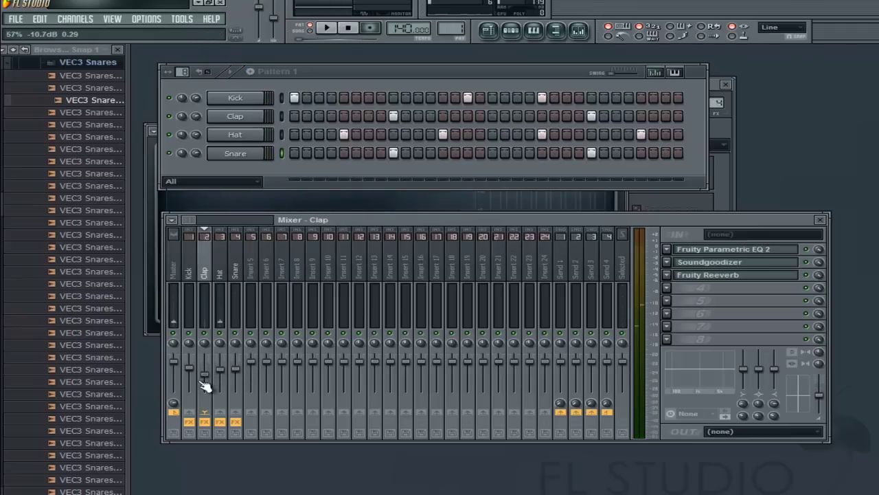
pyautogui.click(239, 376)
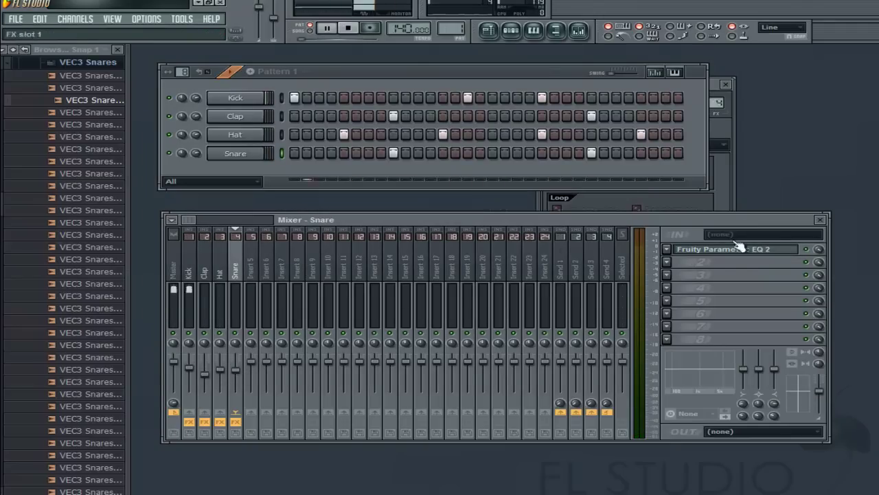
# Step: Boost band 2 around 200 Hz and band 5 in the treble on the Snare's Parametric EQ 2 while auditioning
pyautogui.press('F1')
pyautogui.click(873, 3)
pyautogui.click(726, 249)
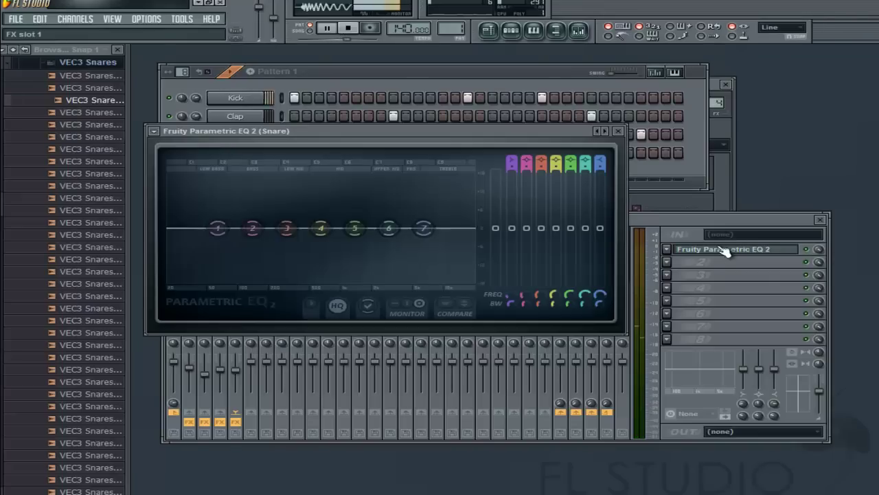
pyautogui.moveTo(280, 226); pyautogui.dragTo(293, 167)
pyautogui.moveTo(291, 167); pyautogui.dragTo(289, 210)
pyautogui.moveTo(362, 231); pyautogui.dragTo(451, 226)
pyautogui.press('space')
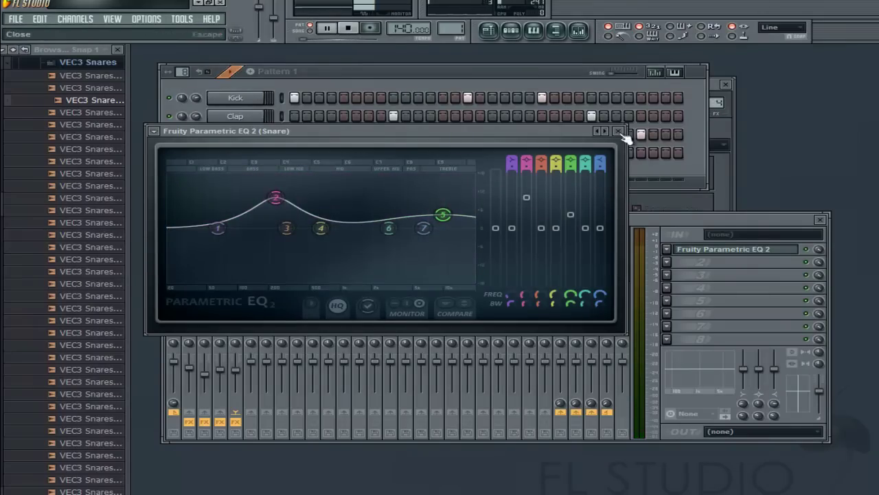
pyautogui.click(619, 131)
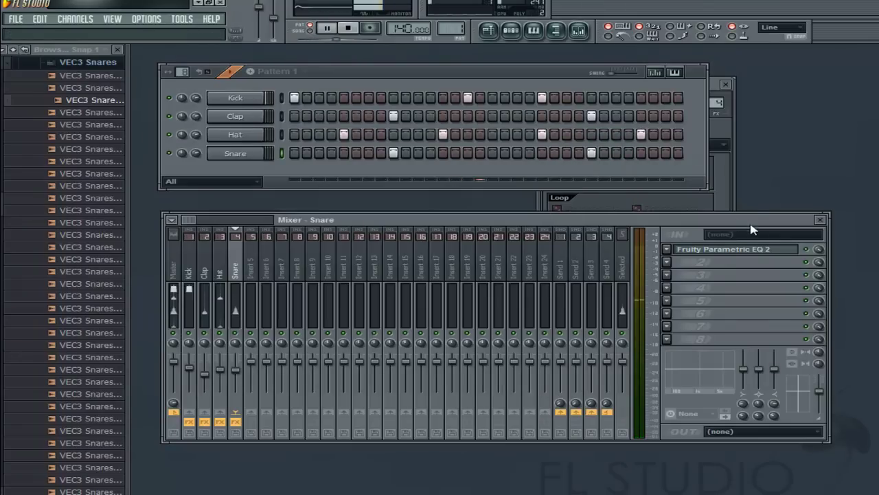
# Step: Load Soundgoodizer into the Snare's second effect slot with preset A and slightly lower the Snare's mixer level
pyautogui.click(666, 274)
pyautogui.click(811, 190)
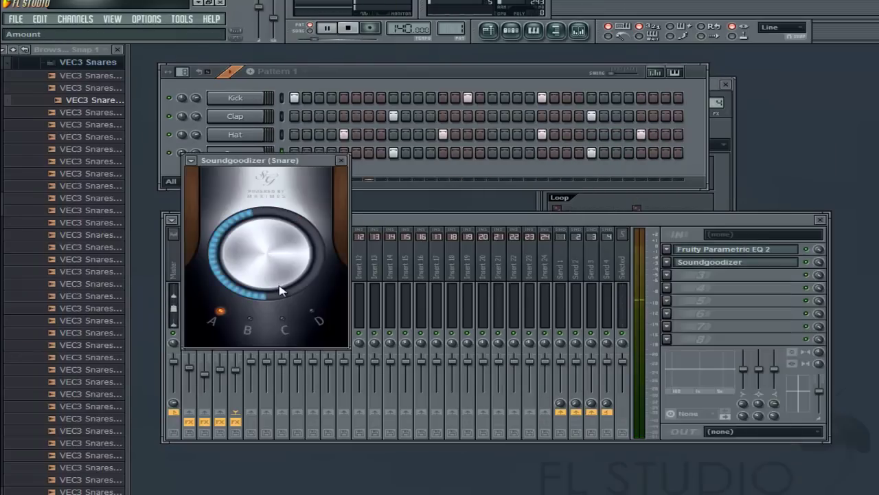
pyautogui.click(341, 160)
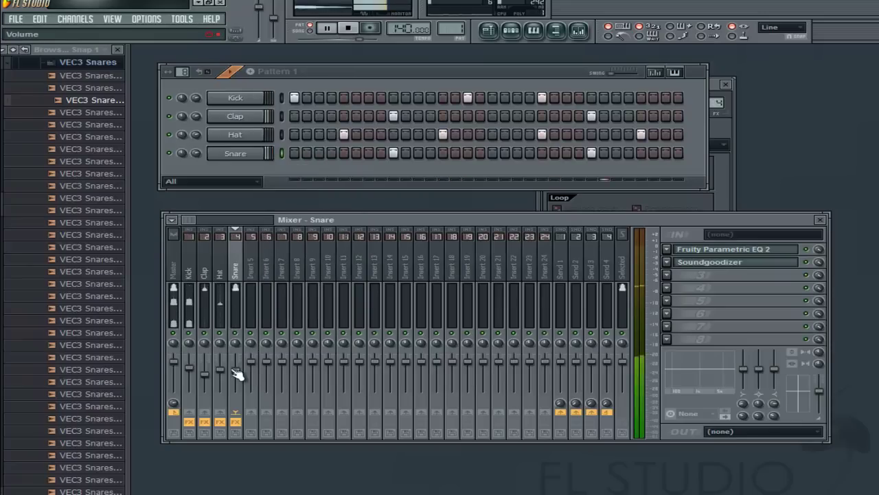
pyautogui.moveTo(241, 373); pyautogui.dragTo(244, 380)
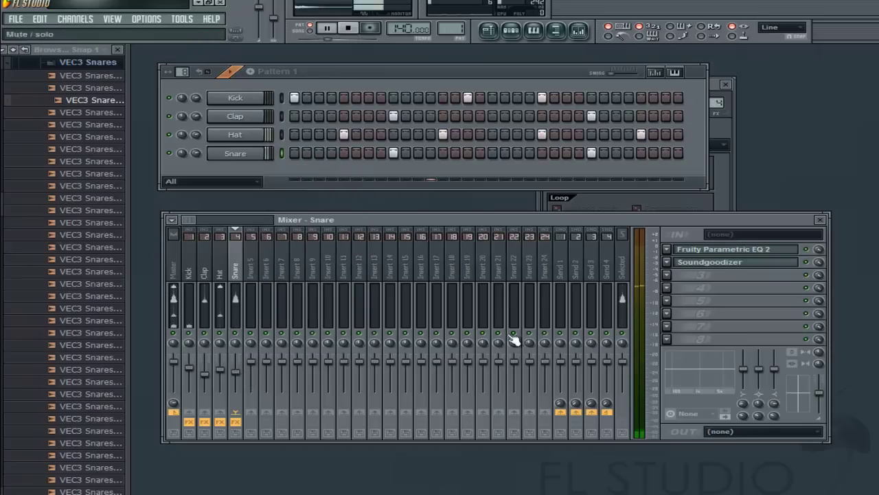
# Step: Load Fruity Reeverb into the Snare's third effect slot and set LowCut to 2625 Hz and HighCut to 19.0 kHz
pyautogui.click(676, 277)
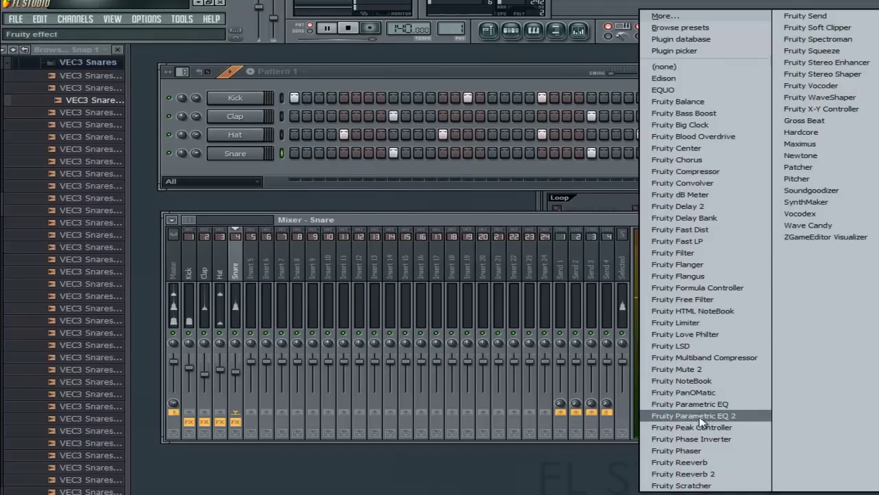
pyautogui.click(702, 465)
pyautogui.press('space')
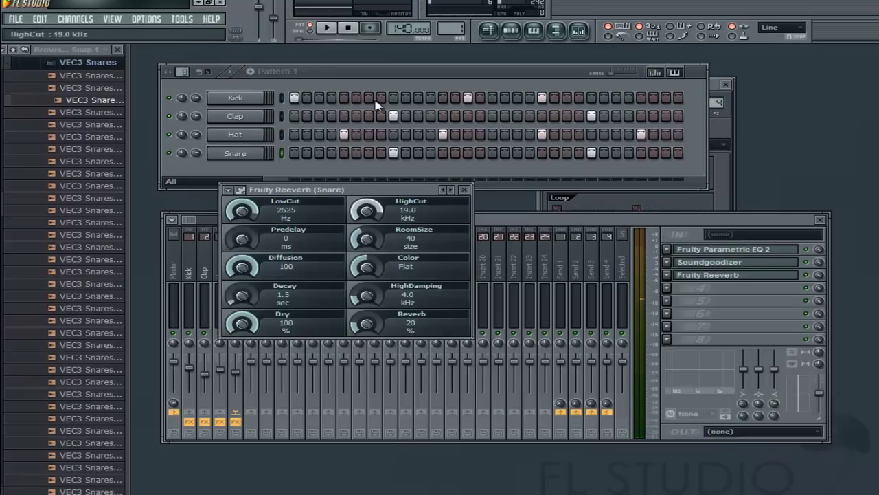
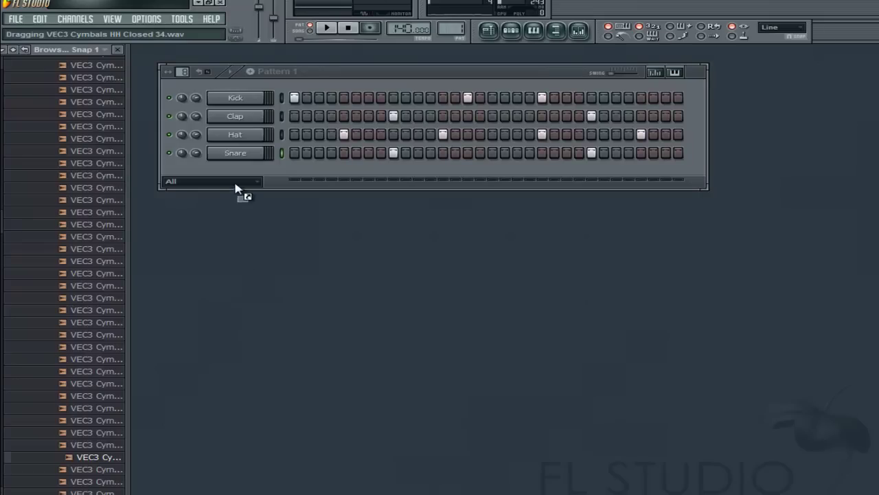
# Step: Add VEC3 Cymbals HH Closed 34 as a new channel below Snare and rename it Hat2
pyautogui.moveTo(240, 181); pyautogui.dragTo(251, 173)
pyautogui.rightClick(260, 171)
pyautogui.click(295, 191)
pyautogui.write('Hat2')
pyautogui.press('Return')
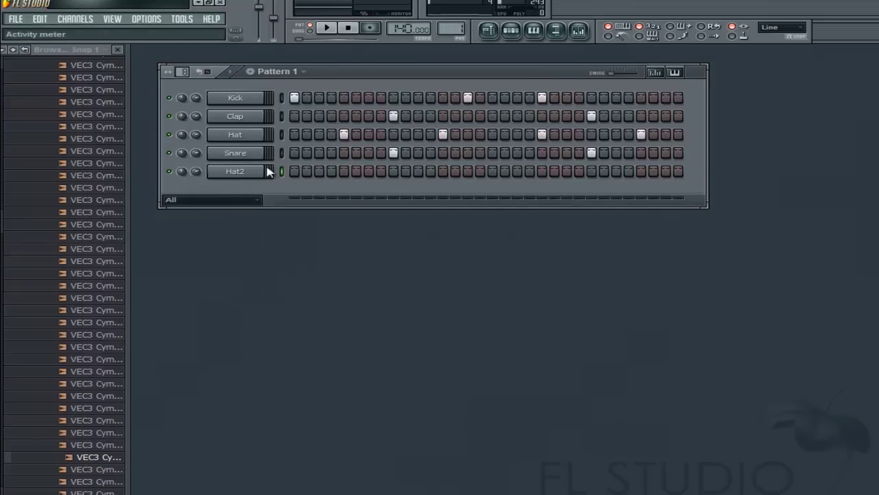
# Step: Link the Hat2 channel to mixer track 5 and name that track Hat2
pyautogui.click(268, 171)
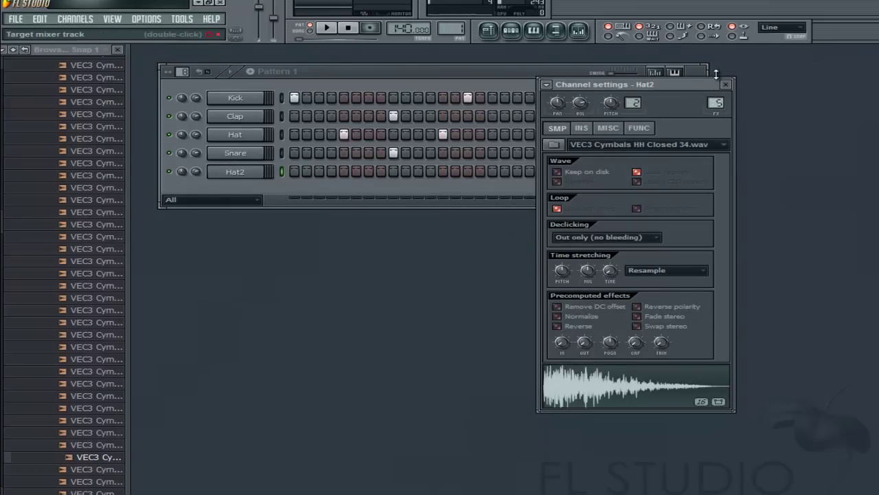
pyautogui.doubleClick(715, 102)
pyautogui.press('F2')
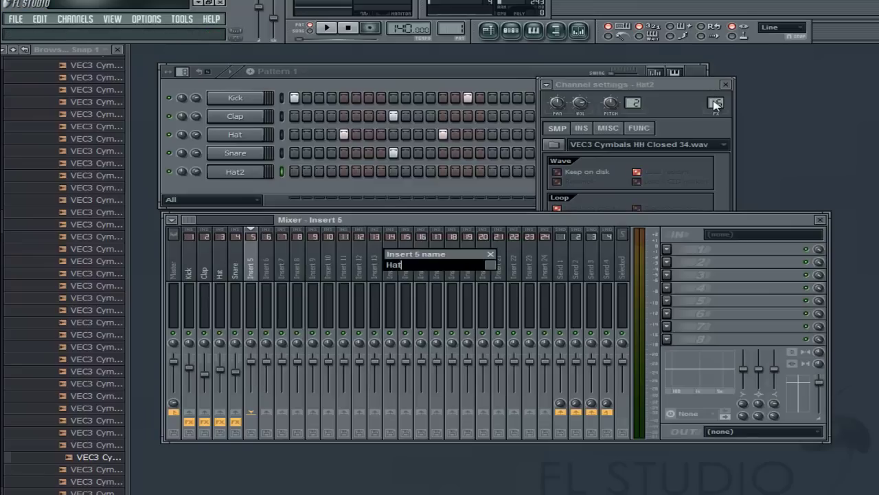
pyautogui.press('Return')
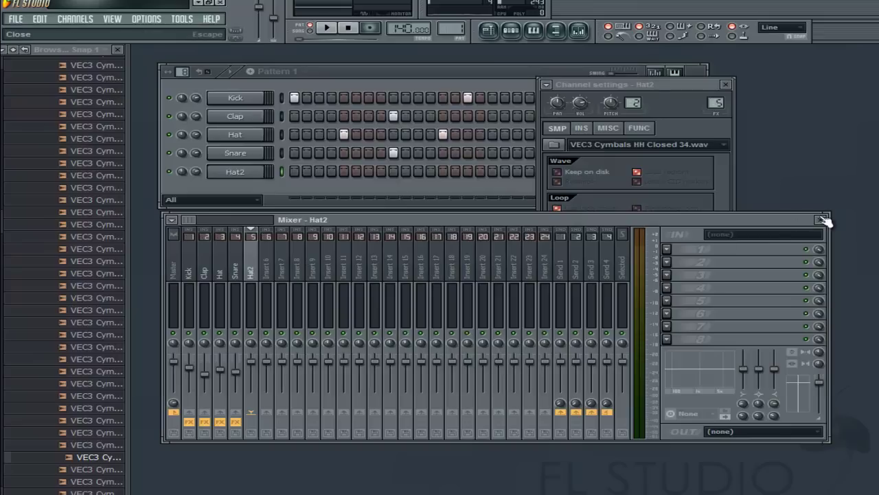
# Step: Load Fruity Parametric EQ into the Hat2 track's first effect slot
pyautogui.click(668, 251)
pyautogui.click(687, 416)
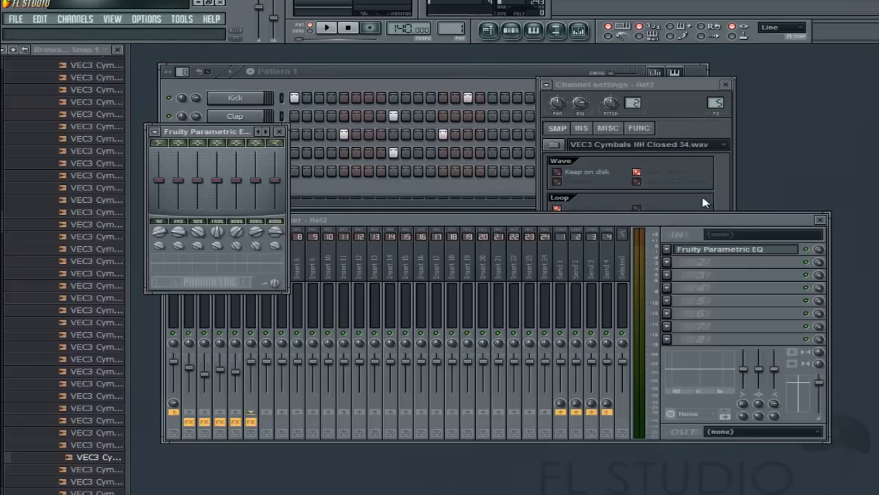
# Step: Replace the Hat2 track's EQ with Fruity Parametric EQ 2 in the first effect slot and boost its high frequencies
pyautogui.click(281, 132)
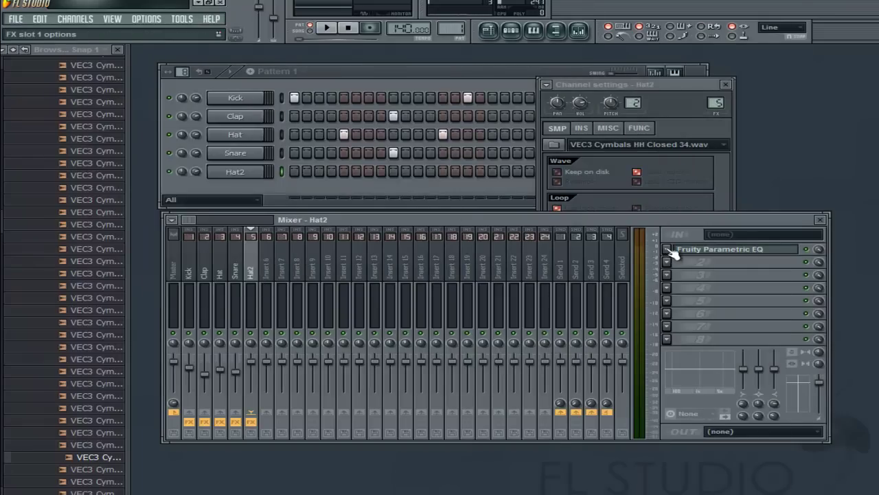
pyautogui.click(670, 251)
pyautogui.moveTo(676, 255)
pyautogui.click(685, 413)
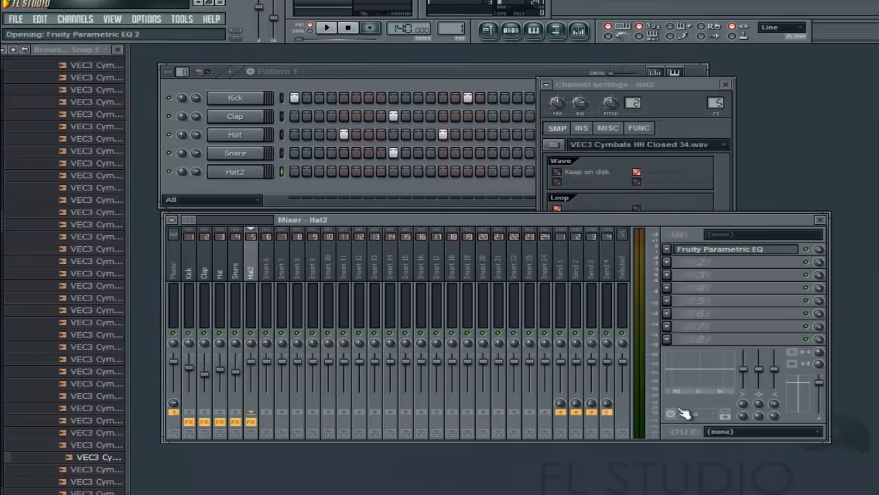
pyautogui.moveTo(197, 226); pyautogui.dragTo(299, 283)
pyautogui.moveTo(511, 302); pyautogui.dragTo(507, 269)
pyautogui.click(621, 131)
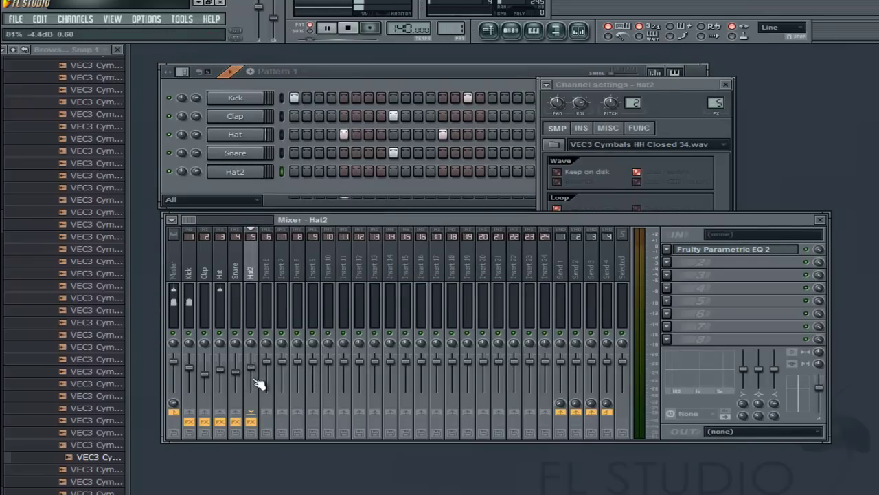
# Step: Fill every second step of the Hat2 channel and play the pattern
pyautogui.click(368, 199)
pyautogui.rightClick(244, 182)
pyautogui.click(314, 257)
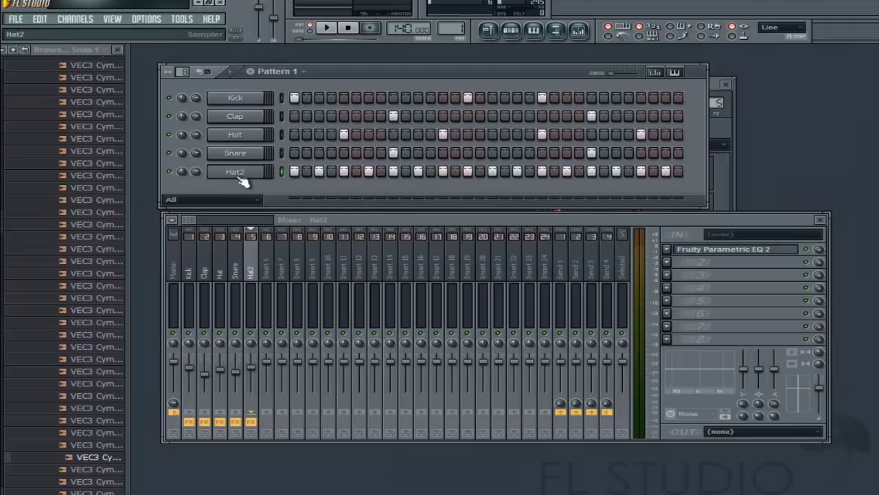
pyautogui.press('space')
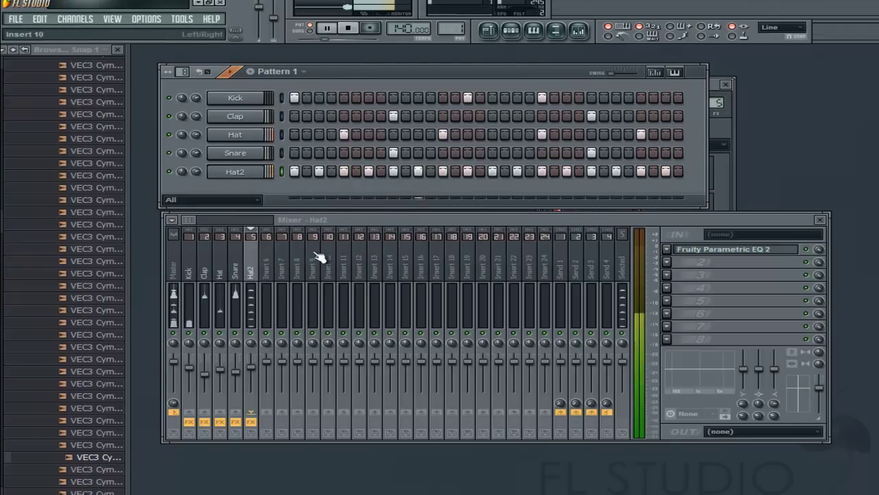
# Step: Lower the Hat2 mixer level slightly and fill the last four steps of the Hat2 row
pyautogui.moveTo(251, 367); pyautogui.dragTo(258, 380)
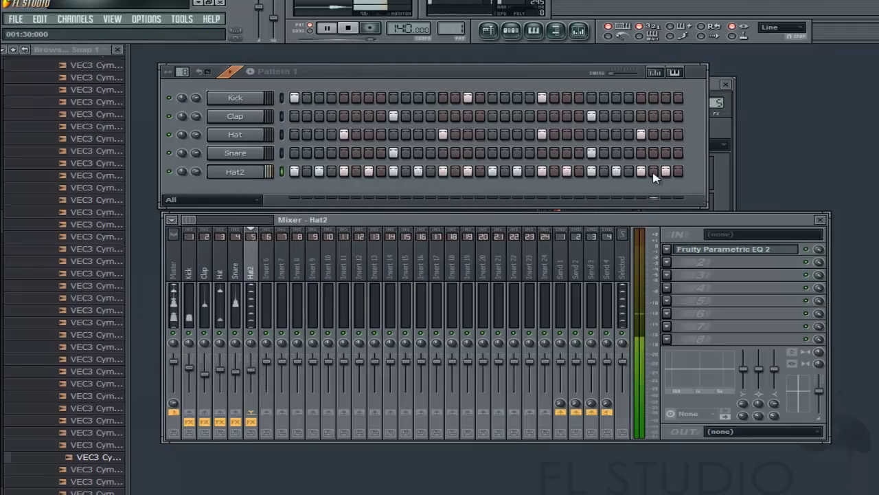
pyautogui.click(611, 202)
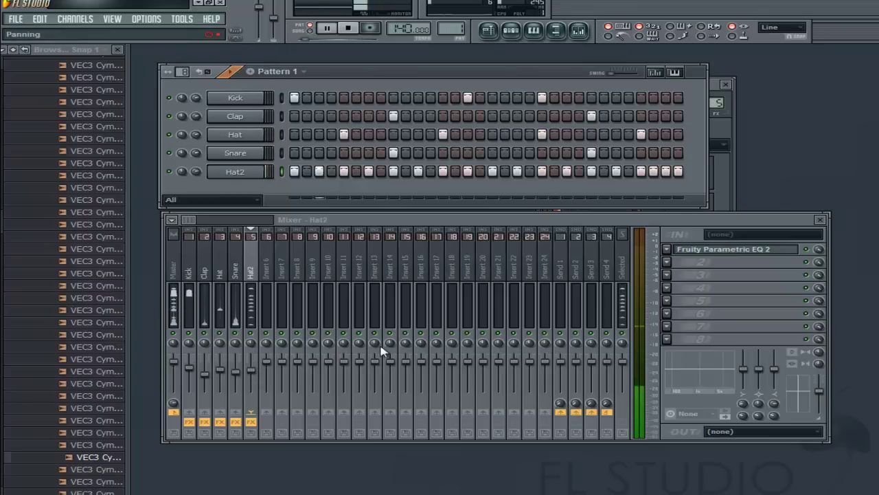
pyautogui.press('space')
# Step: Readjust the Hat2 track's Fruity Parametric EQ 2 and lower the Hat2 level to about -9.4 dB during playback
pyautogui.click(670, 249)
pyautogui.moveTo(288, 264); pyautogui.dragTo(362, 286)
pyautogui.click(620, 132)
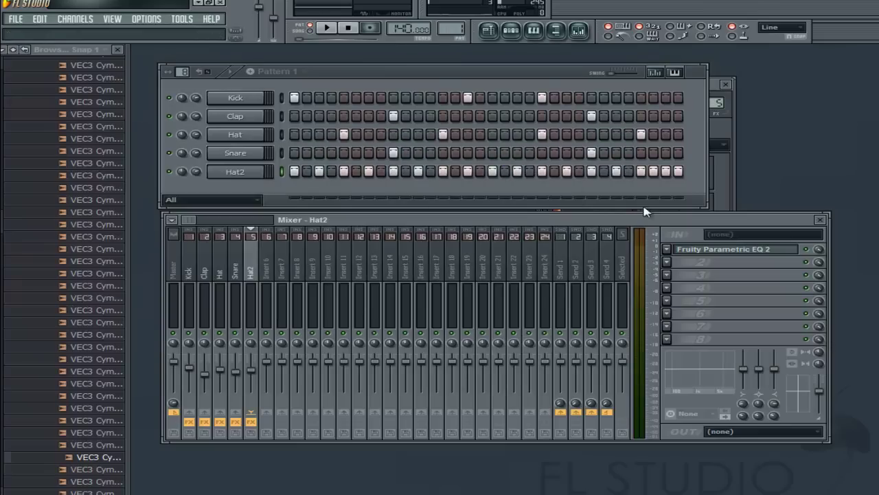
pyautogui.press('space')
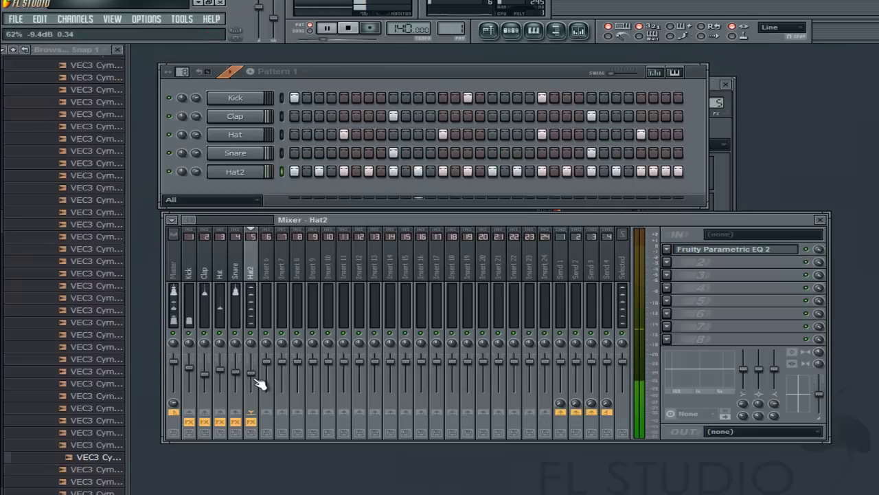
pyautogui.click(820, 219)
pyautogui.press('space')
# Step: Collapse the closed hi-hat sample folder and the rest of the browser's folder tree
pyautogui.scroll(10, 61, 263)
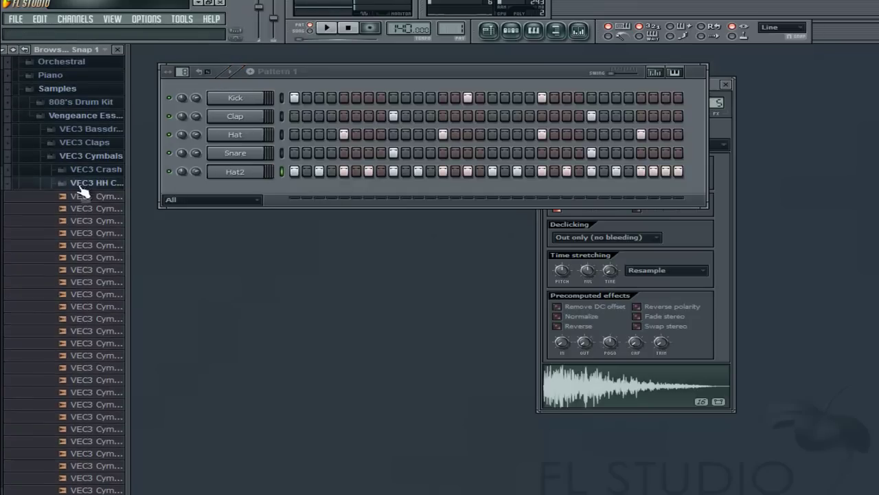
pyautogui.click(87, 183)
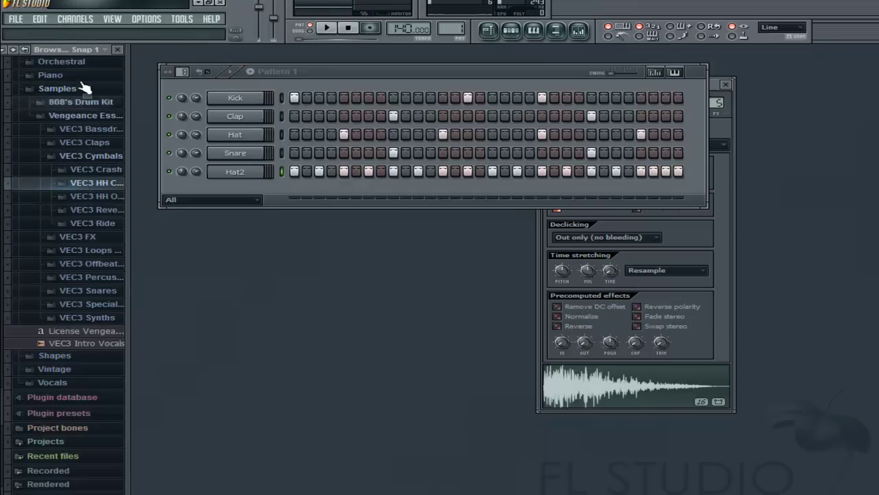
pyautogui.click(13, 50)
# Step: Place two Pattern 1 clips back to back on Track 1 of the playlist, starting at bars 1 and 3
pyautogui.click(505, 29)
pyautogui.click(433, 103)
pyautogui.click(434, 111)
pyautogui.click(414, 103)
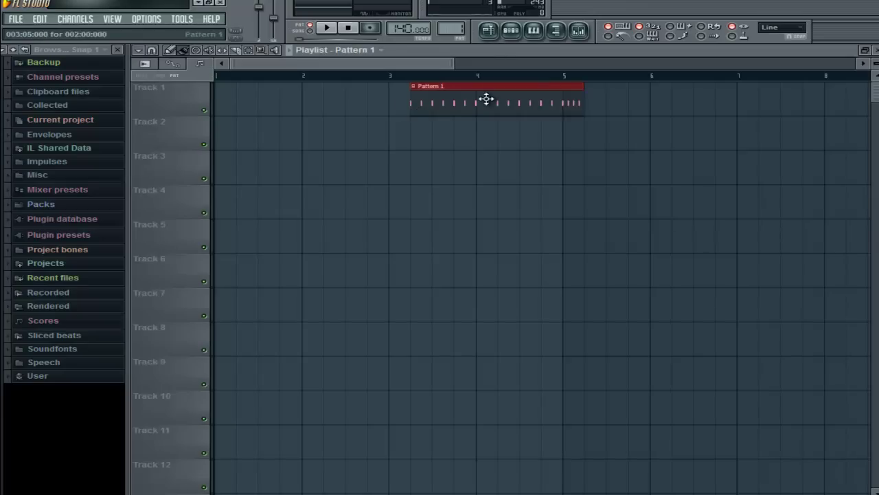
pyautogui.moveTo(485, 98); pyautogui.dragTo(289, 98)
pyautogui.moveTo(485, 67); pyautogui.dragTo(708, 65)
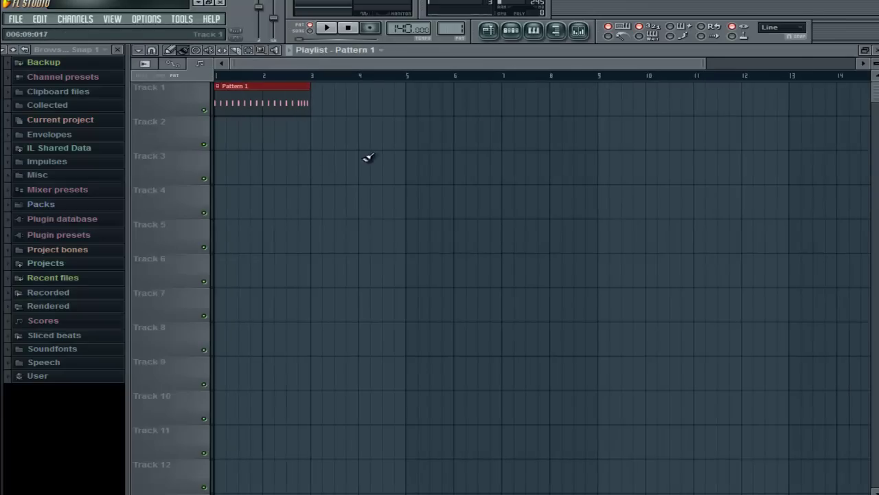
pyautogui.click(337, 113)
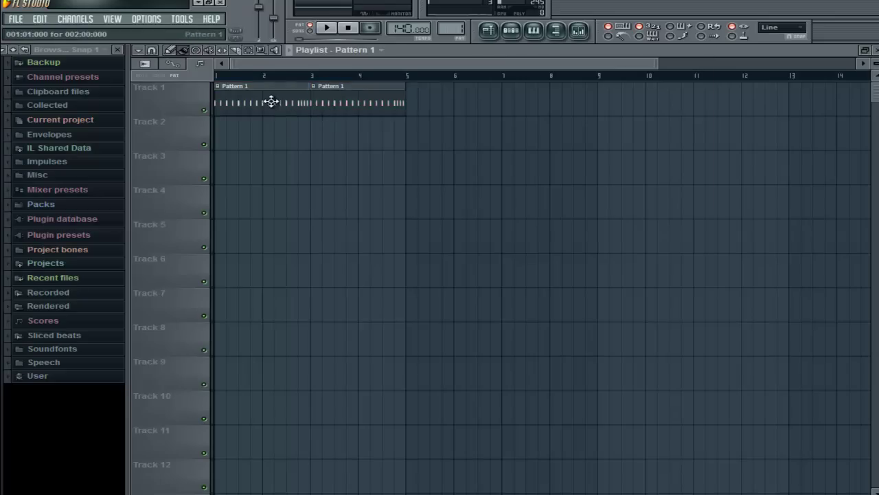
# Step: Open Pattern 1 from its playlist clip and rename it Drum Loop 1
pyautogui.doubleClick(272, 102)
pyautogui.press('F2')
pyautogui.write('Drum Loop 1')
pyautogui.press('Return')
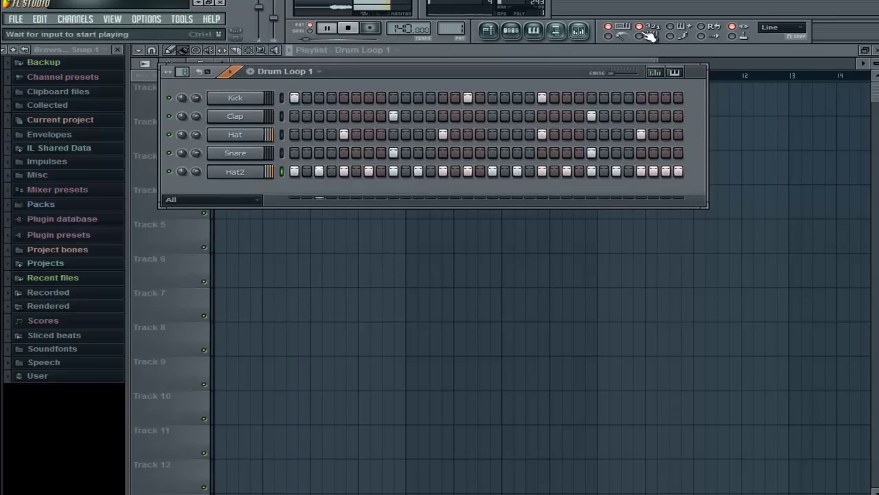
# Step: Switch playback to song mode and play the two Drum Loop 1 clips in the playlist
pyautogui.press('space')
pyautogui.press('F6')
pyautogui.click(311, 31)
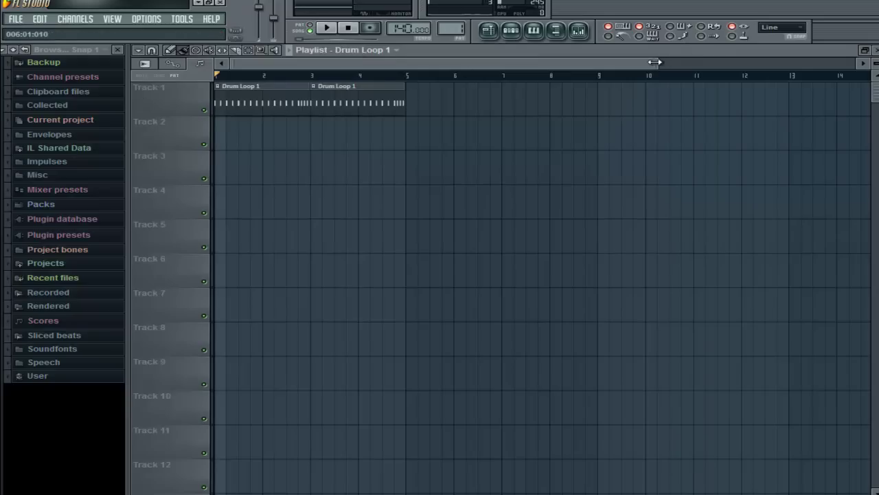
pyautogui.moveTo(655, 62); pyautogui.dragTo(867, 67)
pyautogui.press('space')
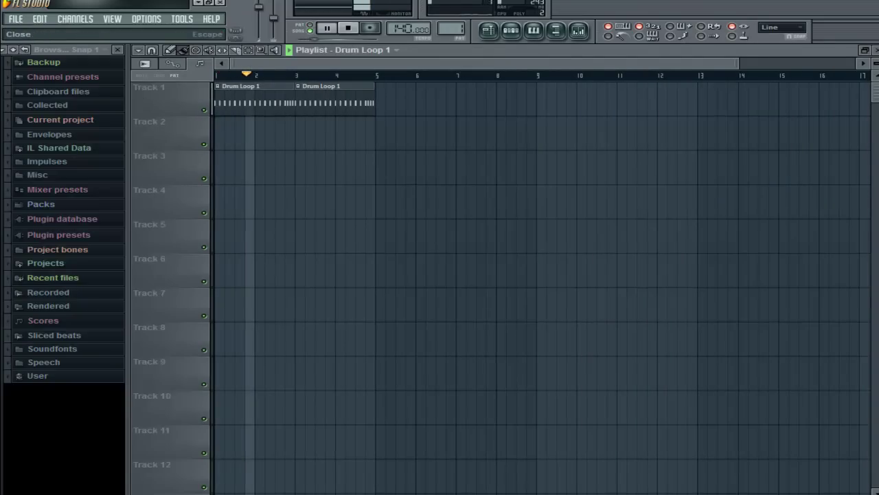
pyautogui.press('space')
pyautogui.press('F5')
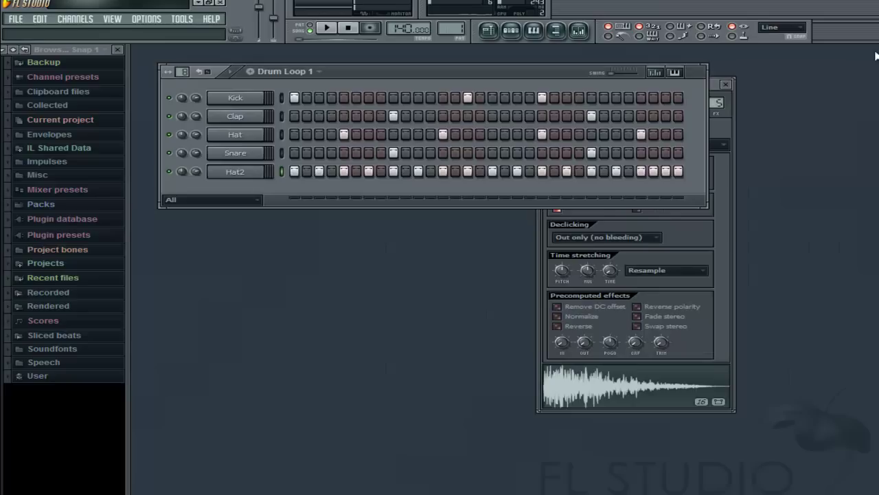
# Step: Open the Kick track's Fruity Parametric EQ 2 and raise band 6 in the upper mids
pyautogui.click(240, 102)
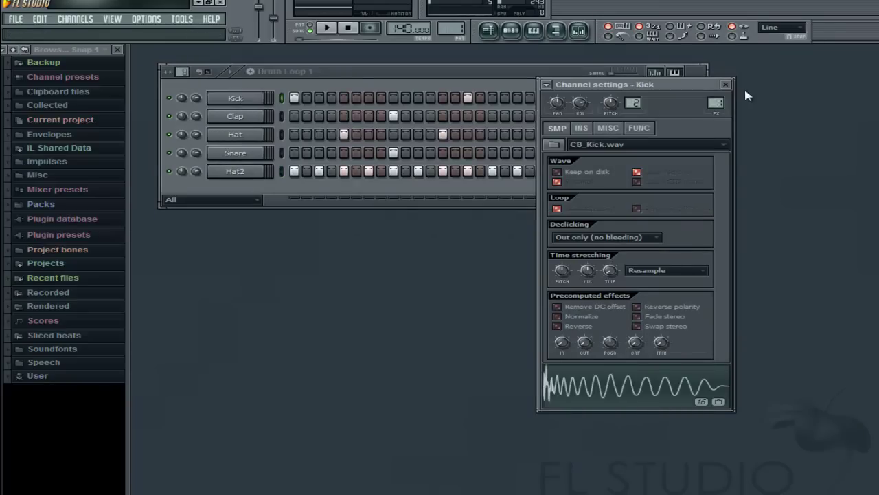
pyautogui.doubleClick(719, 103)
pyautogui.click(718, 249)
pyautogui.moveTo(485, 236); pyautogui.dragTo(461, 218)
# Step: Boost band 2 of the Kick EQ at about 100 Hz while the song plays
pyautogui.press('space')
pyautogui.moveTo(318, 214); pyautogui.dragTo(301, 205)
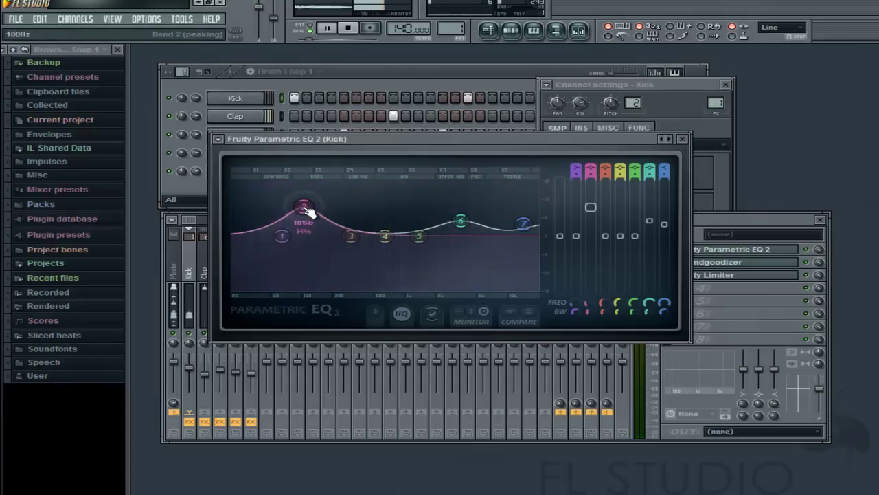
pyautogui.moveTo(307, 205); pyautogui.dragTo(311, 219)
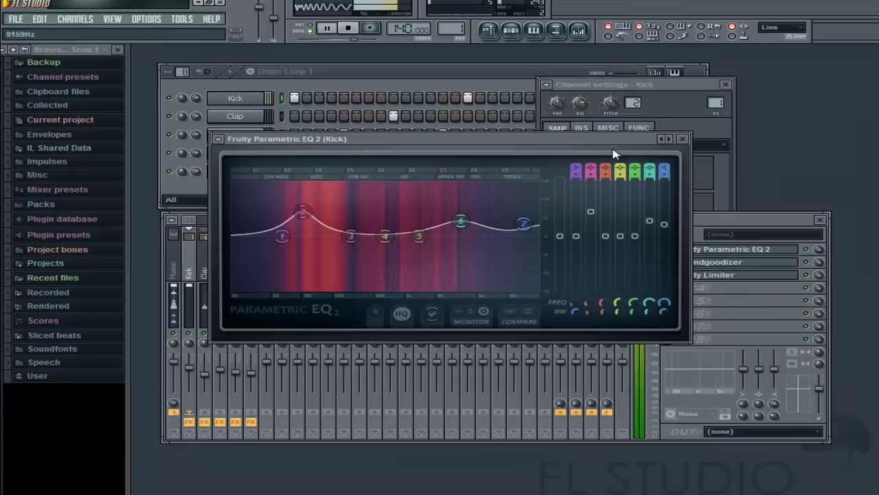
pyautogui.click(683, 139)
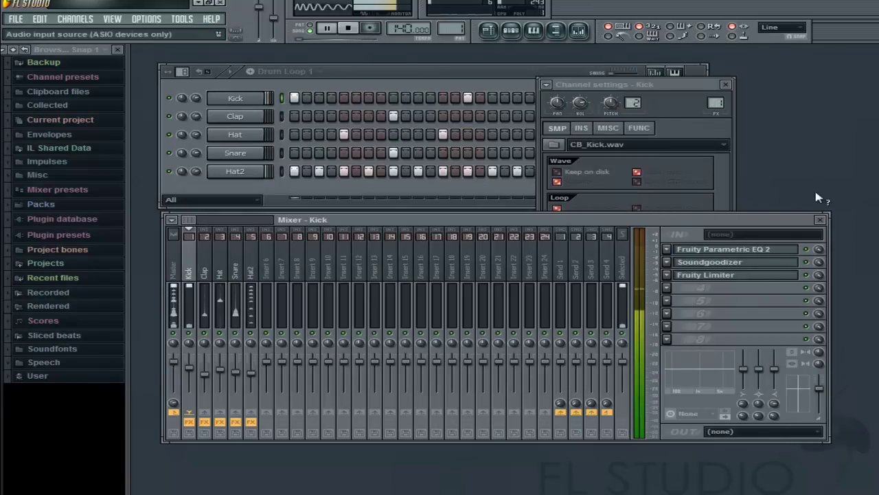
pyautogui.click(824, 221)
pyautogui.press('space')
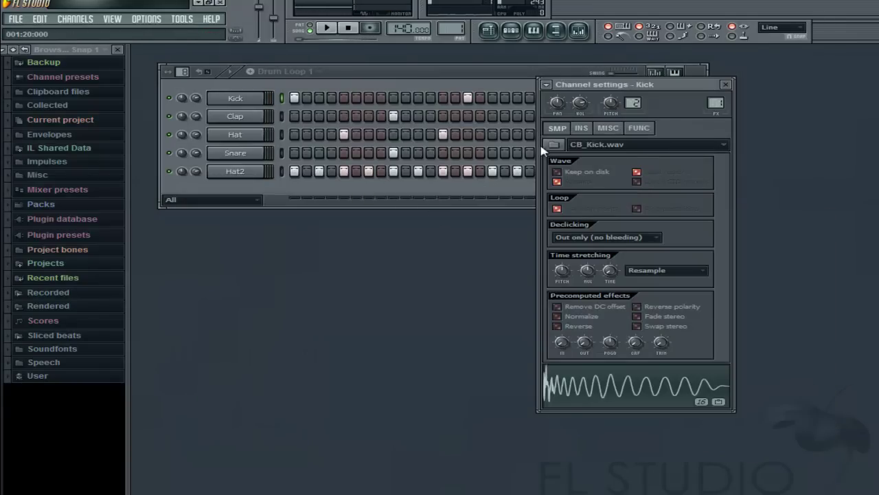
# Step: Load Fruity Limiter into the Master track's seventh effect slot and play the song through it
pyautogui.click(579, 31)
pyautogui.click(174, 263)
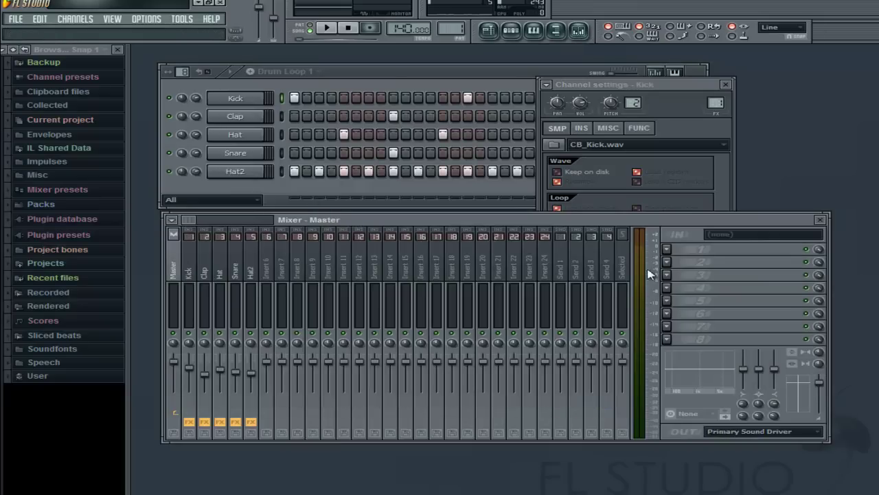
pyautogui.click(667, 327)
pyautogui.click(680, 331)
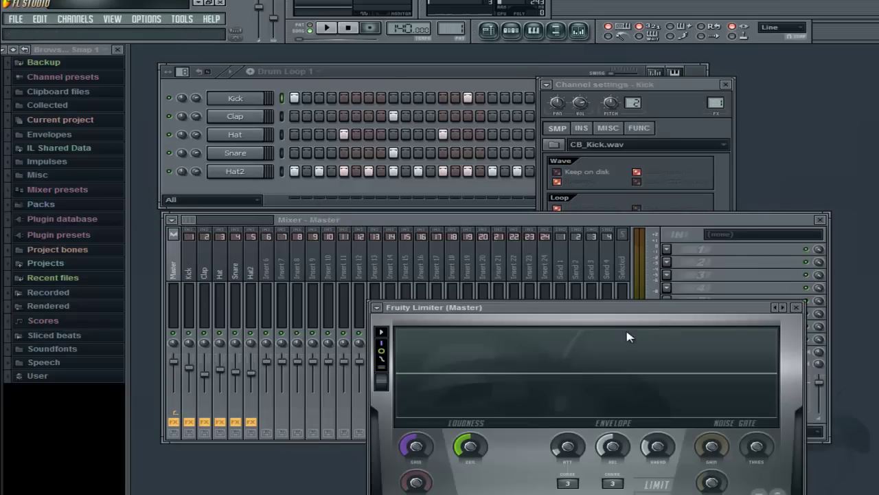
pyautogui.moveTo(550, 310); pyautogui.dragTo(453, 143)
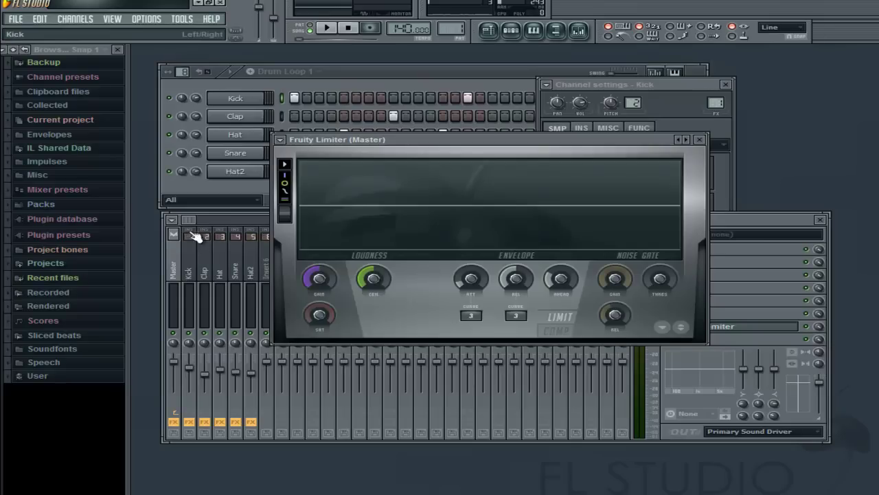
pyautogui.press('space')
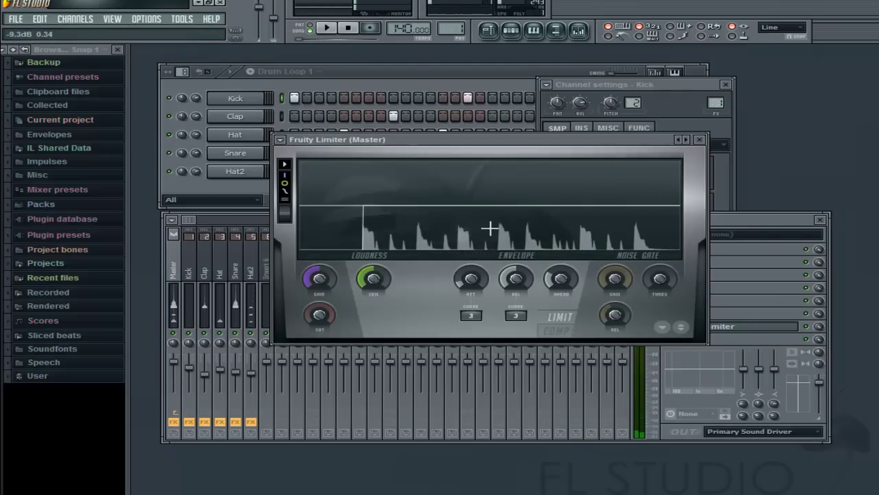
# Step: Load Maximus into the Master track's eighth effect slot
pyautogui.click(754, 223)
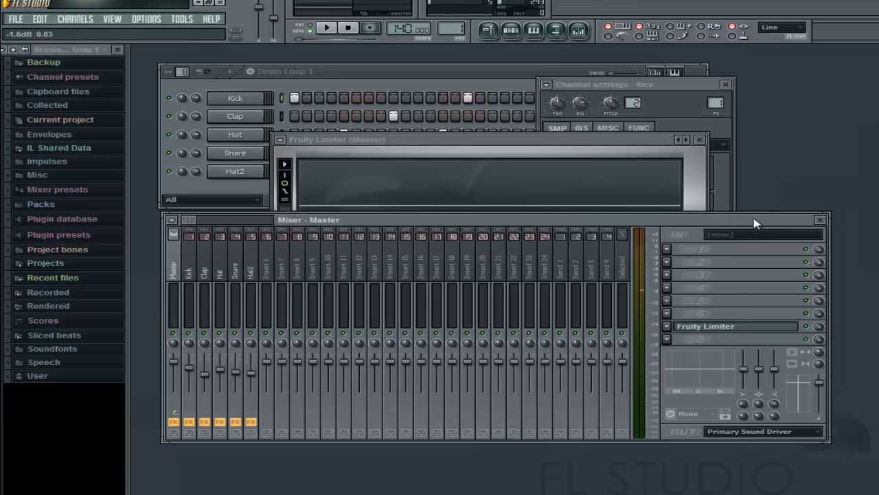
pyautogui.click(671, 339)
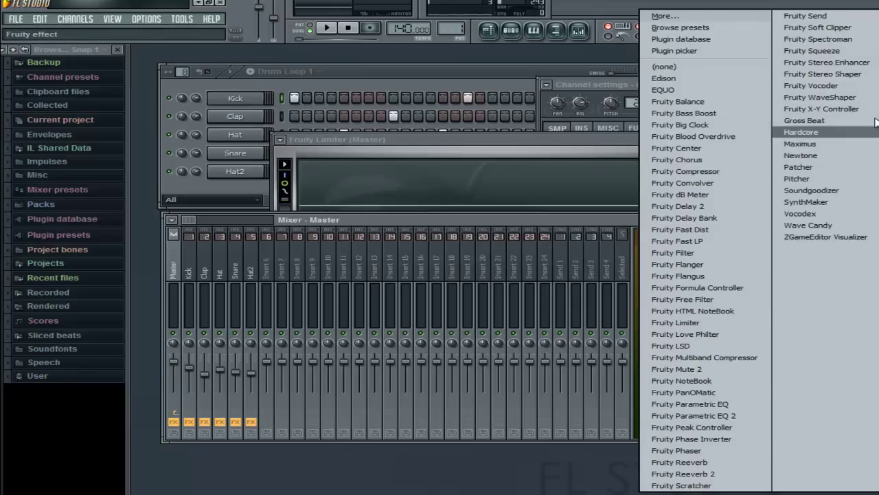
pyautogui.click(823, 144)
pyautogui.moveTo(640, 343); pyautogui.dragTo(410, 176)
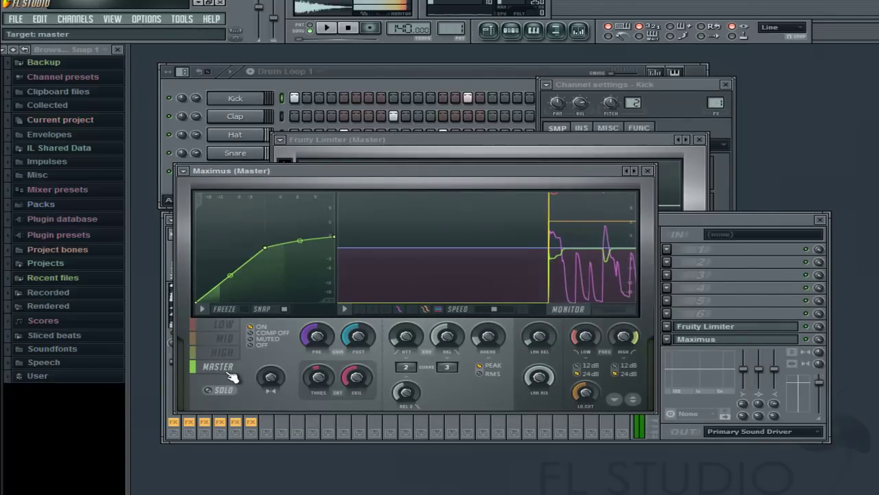
# Step: Solo the low band in Maximus and straighten the lower segment of its compression curve
pyautogui.click(240, 327)
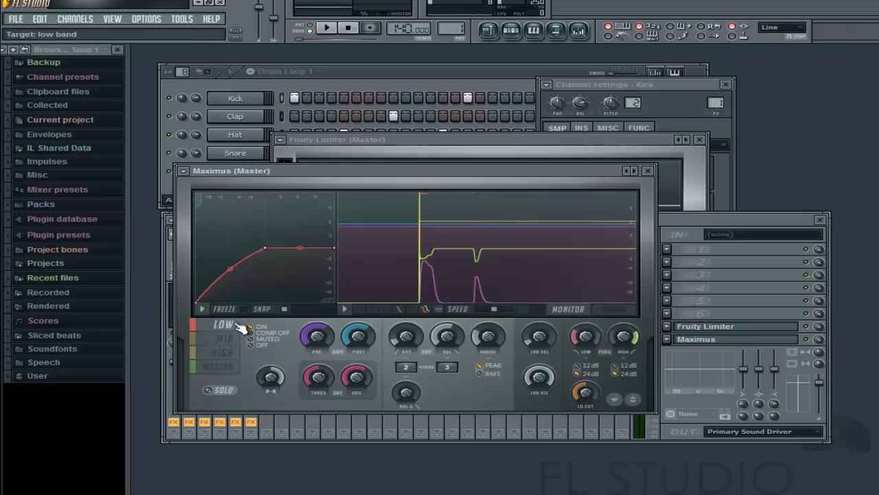
pyautogui.click(222, 391)
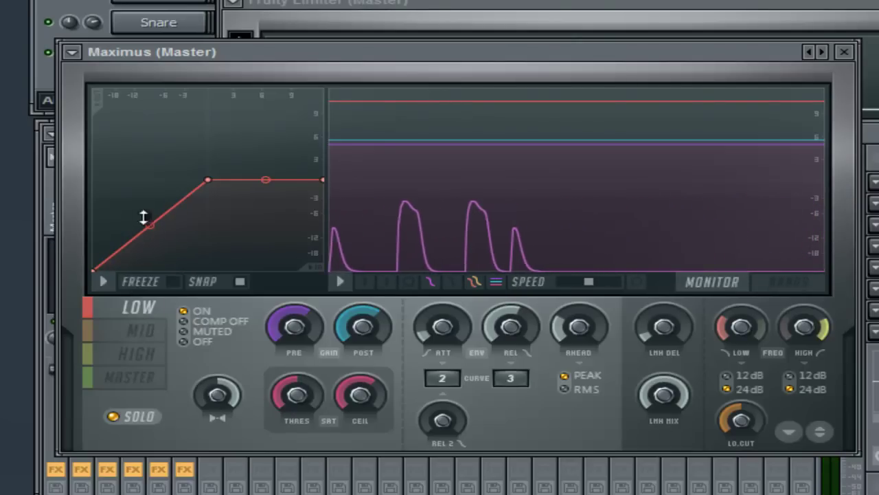
# Step: Move the mid band's curve knee close to 0 dB in Maximus and straighten the segment below it
pyautogui.click(142, 331)
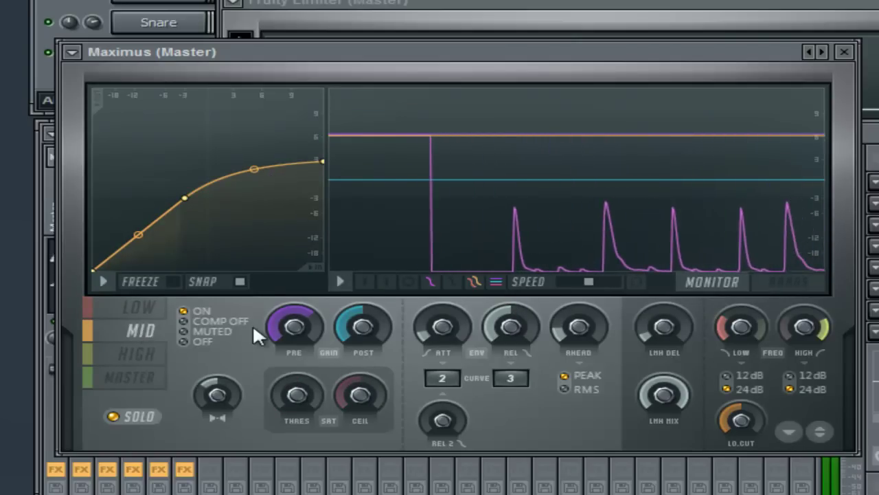
pyautogui.moveTo(184, 198); pyautogui.dragTo(206, 190)
pyautogui.moveTo(151, 226); pyautogui.dragTo(149, 229)
# Step: Partly straighten the lower segment of the high band's compression curve in Maximus and return to the master band
pyautogui.click(121, 364)
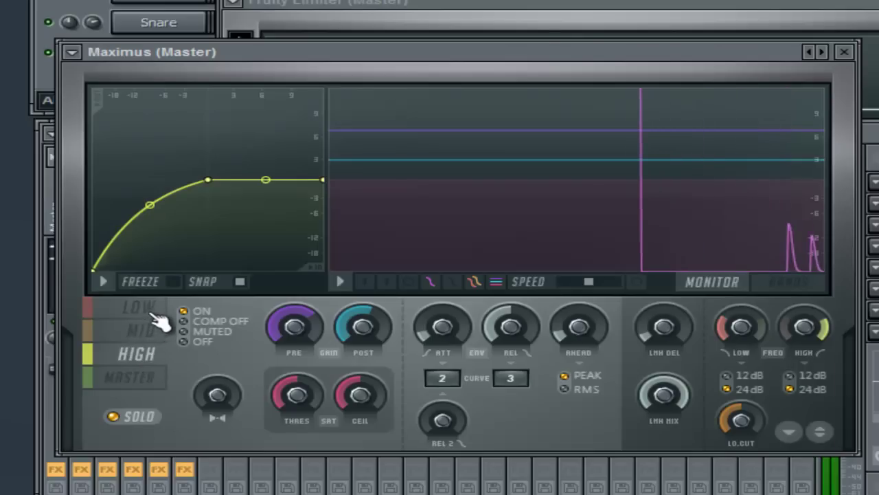
pyautogui.moveTo(150, 205); pyautogui.dragTo(150, 218)
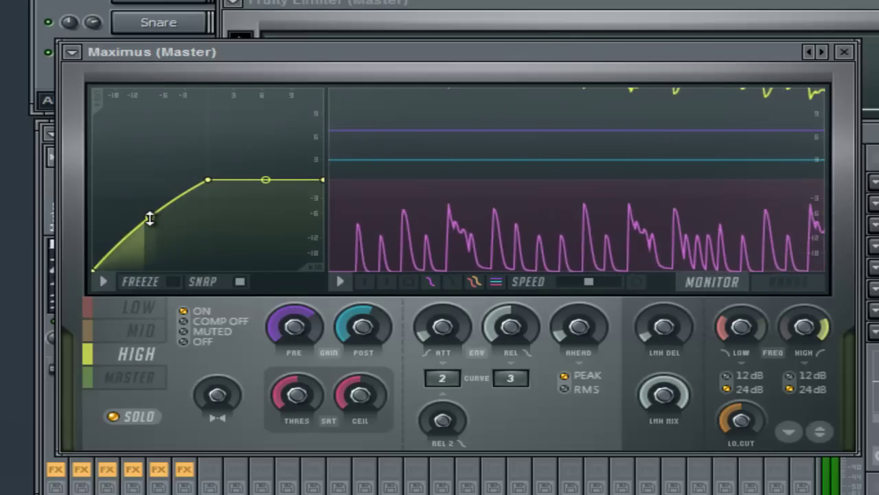
pyautogui.click(115, 380)
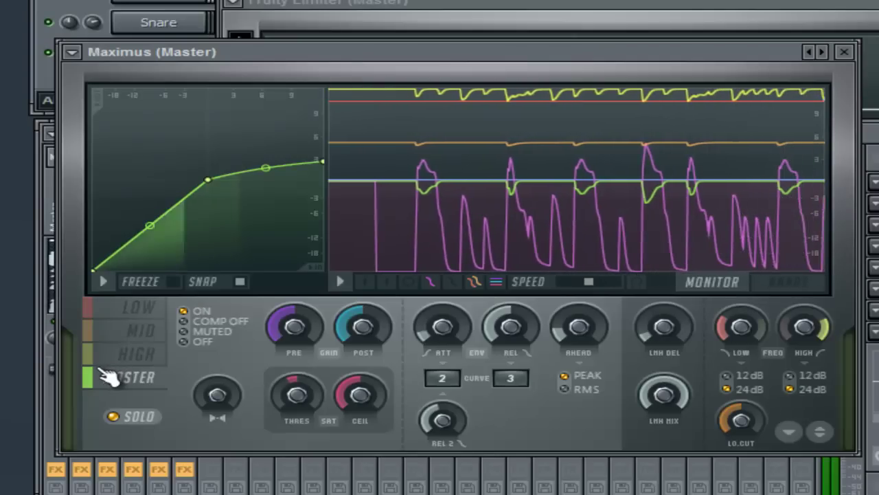
# Step: Lower the low band's curve knee slightly below 0 dB and straighten the mid band's upper curve segment
pyautogui.click(142, 311)
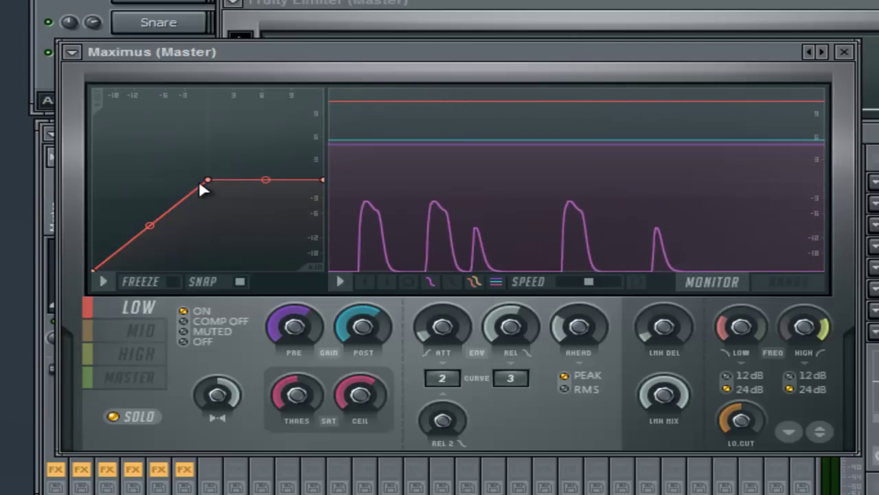
pyautogui.moveTo(207, 180); pyautogui.dragTo(208, 198)
pyautogui.click(139, 332)
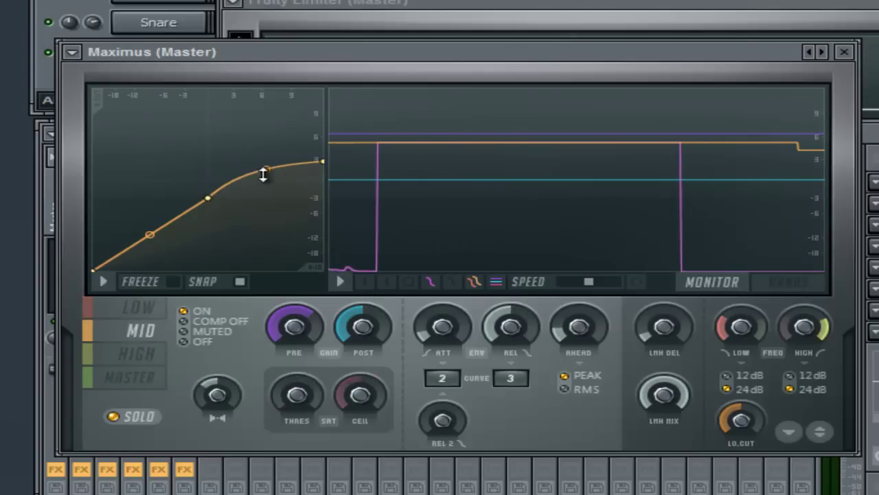
# Step: Lower the high band's curve knee slightly below 0 dB and return to the master band
pyautogui.click(137, 355)
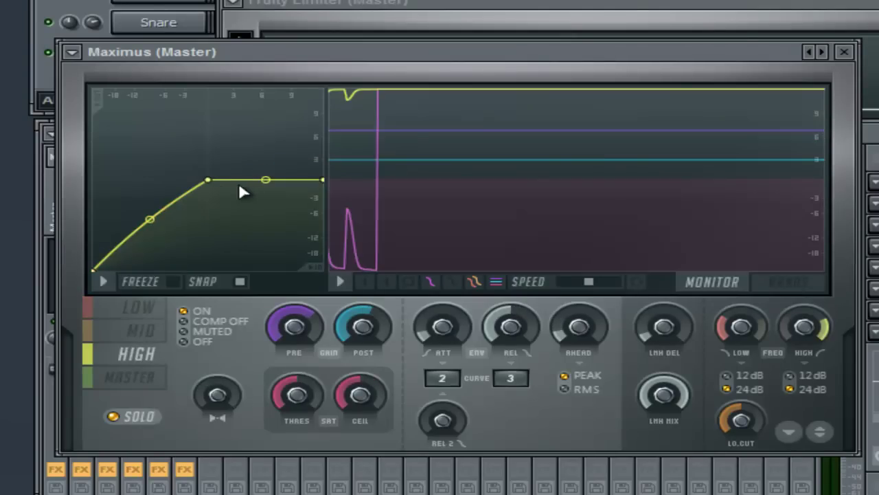
pyautogui.moveTo(208, 180); pyautogui.dragTo(209, 188)
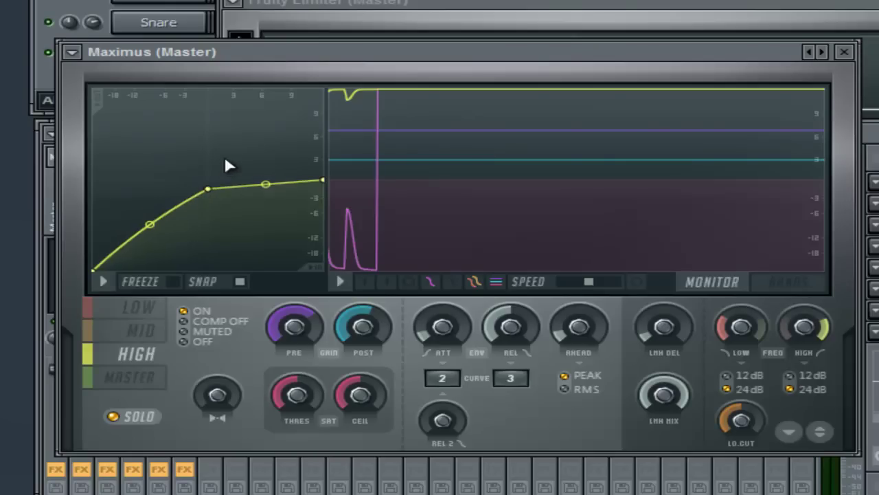
pyautogui.click(140, 382)
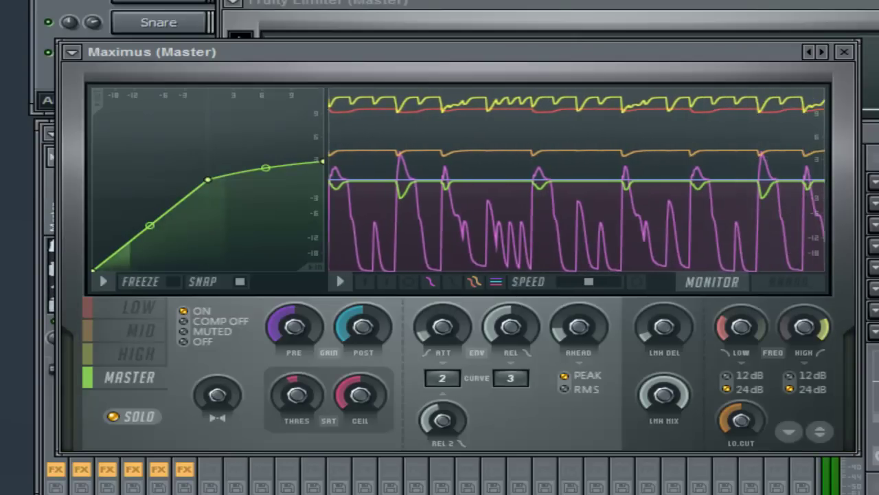
# Step: Lower the Kick track's mixer fader slightly and check the Master signal in Fruity Limiter
pyautogui.press('F9')
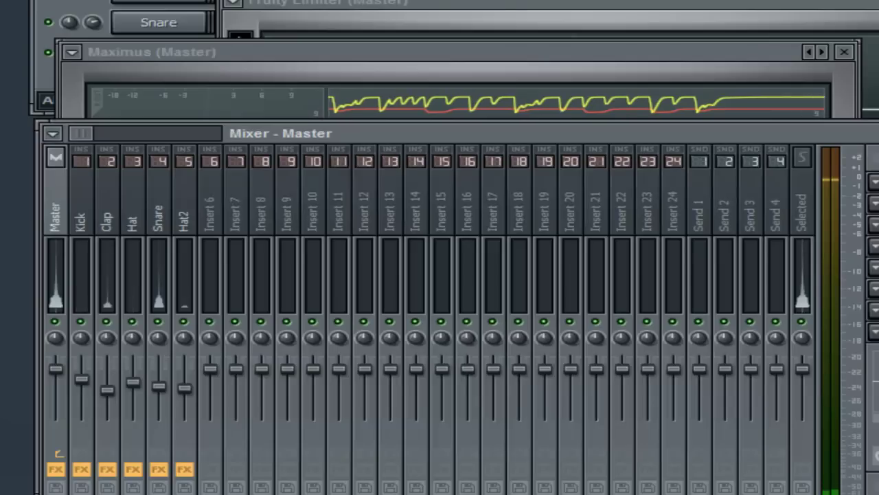
pyautogui.click(81, 227)
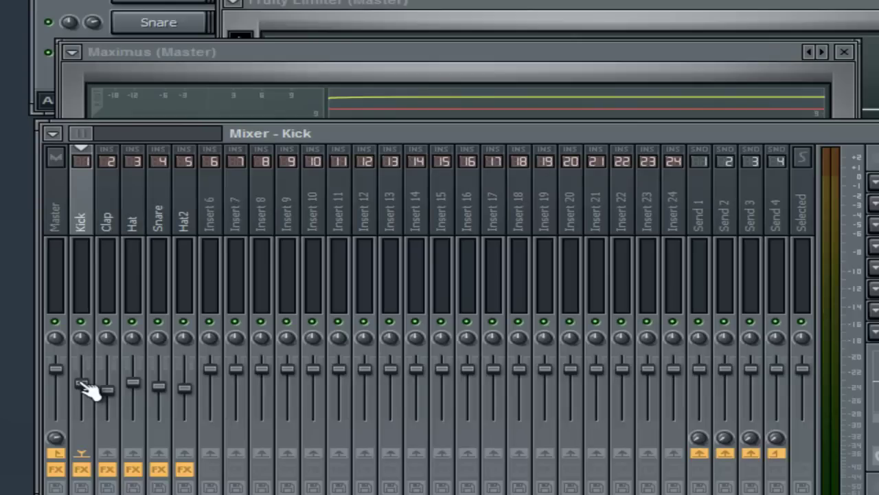
pyautogui.click(454, 22)
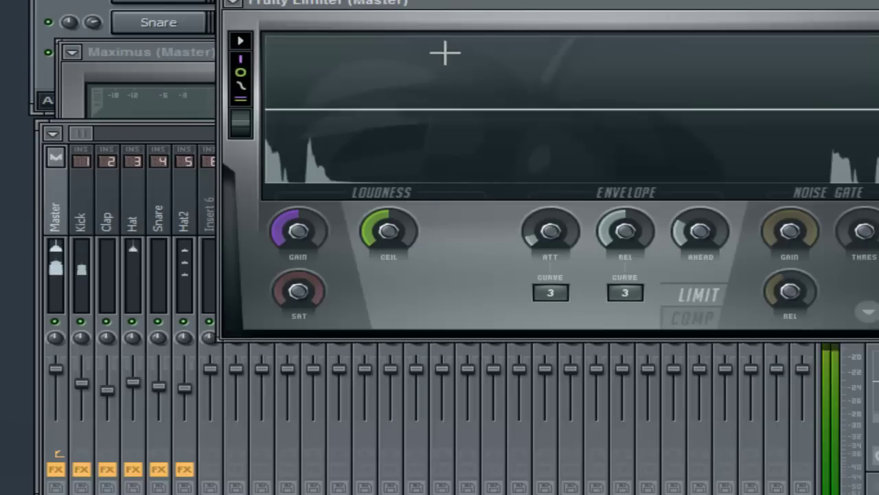
# Step: Lower the low band's compression curve further in Maximus and listen to the master band
pyautogui.click(199, 51)
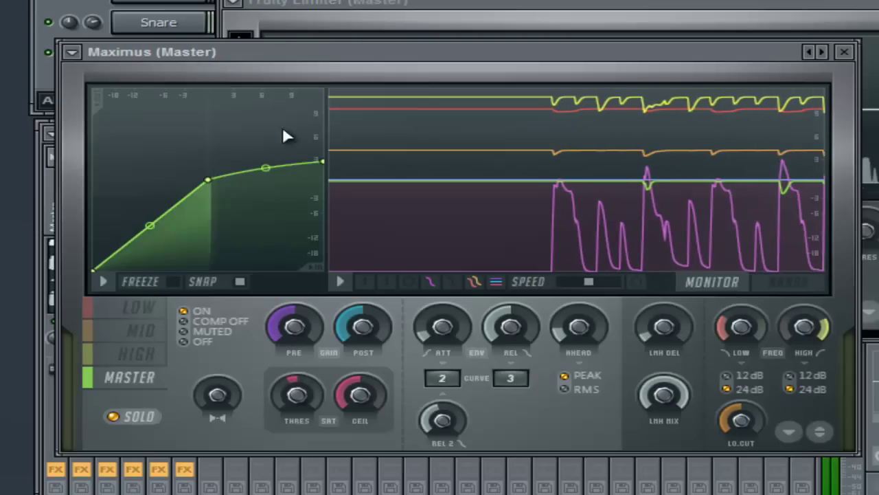
pyautogui.click(141, 302)
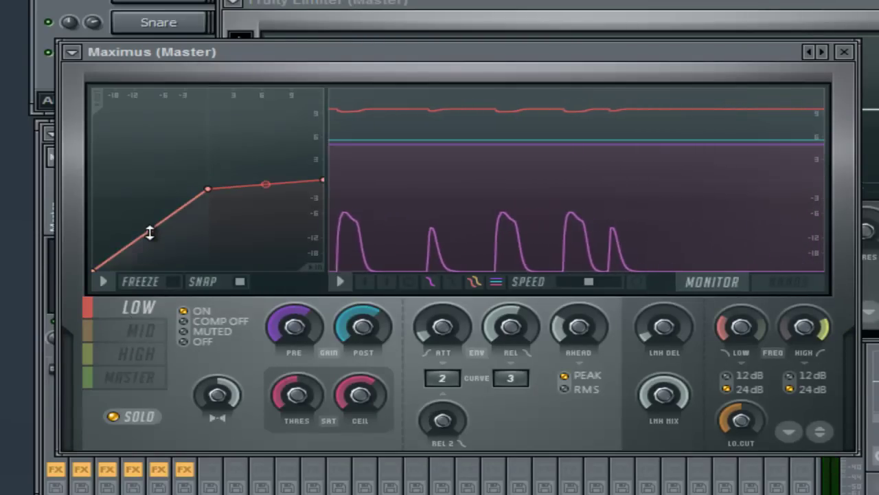
pyautogui.click(131, 376)
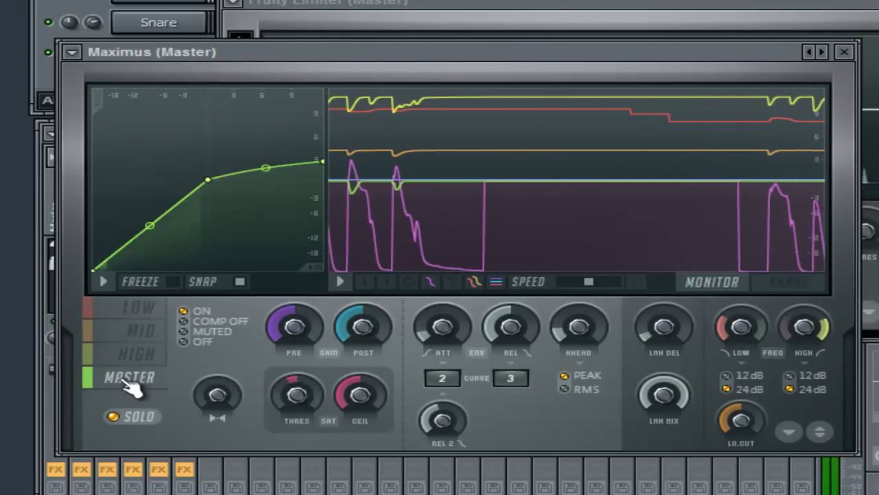
# Step: Lower the mid and high bands' compression curves in Maximus, return to the master band and close both Master effect windows
pyautogui.click(138, 333)
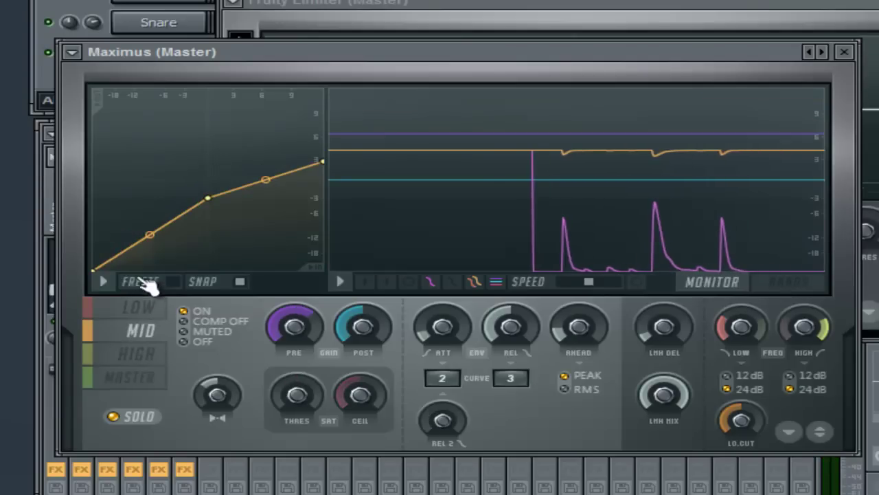
pyautogui.click(141, 359)
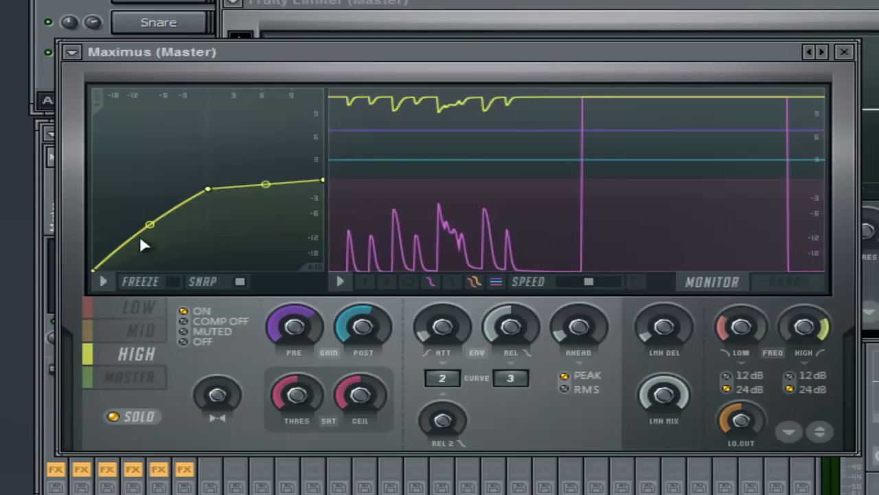
pyautogui.click(146, 385)
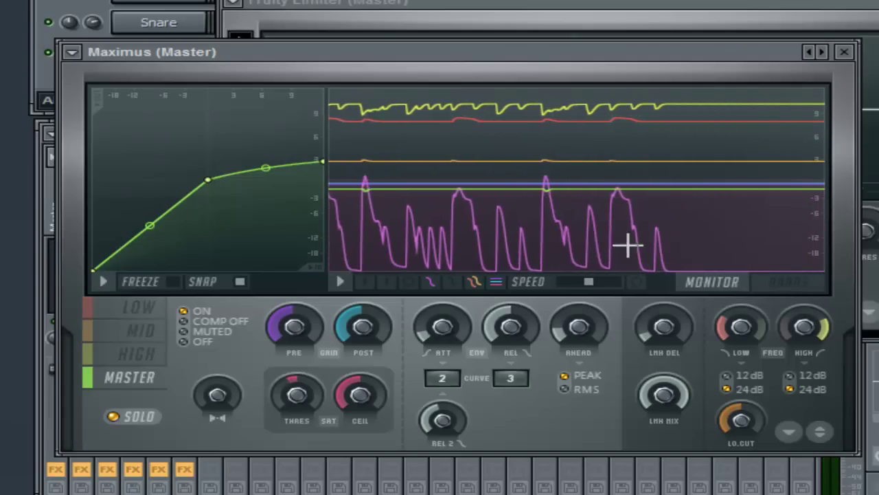
pyautogui.click(849, 52)
pyautogui.click(867, 5)
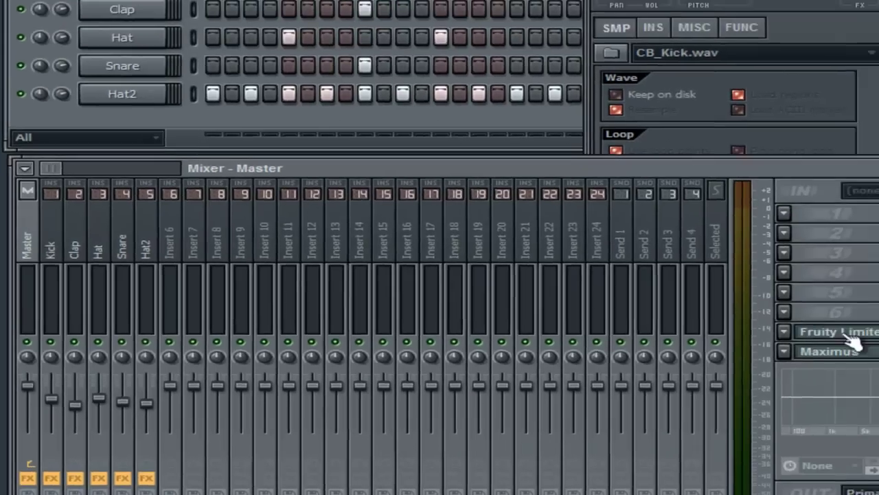
# Step: Examine the Master track's signal level in Fruity Limiter during playback, and close the limiter
pyautogui.click(852, 332)
pyautogui.press('space')
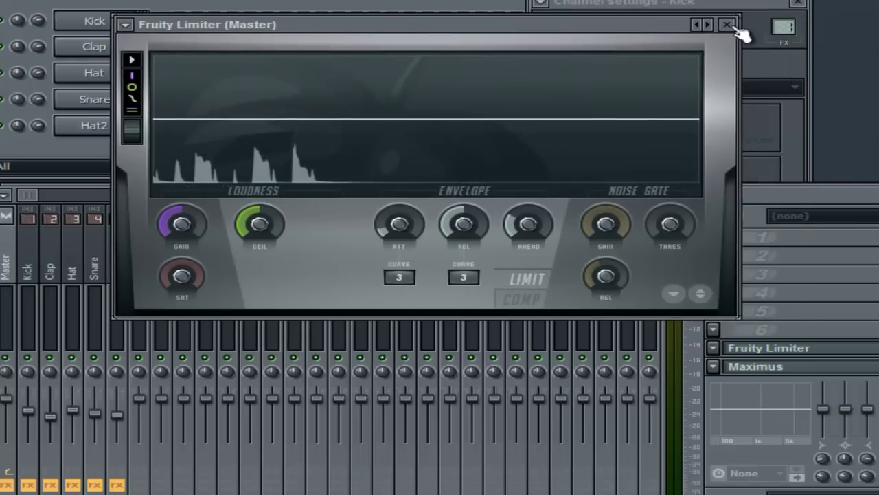
pyautogui.click(726, 23)
# Step: Hide the mixer and the Kick channel settings, and expand the Packs folder in the browser
pyautogui.press('F9')
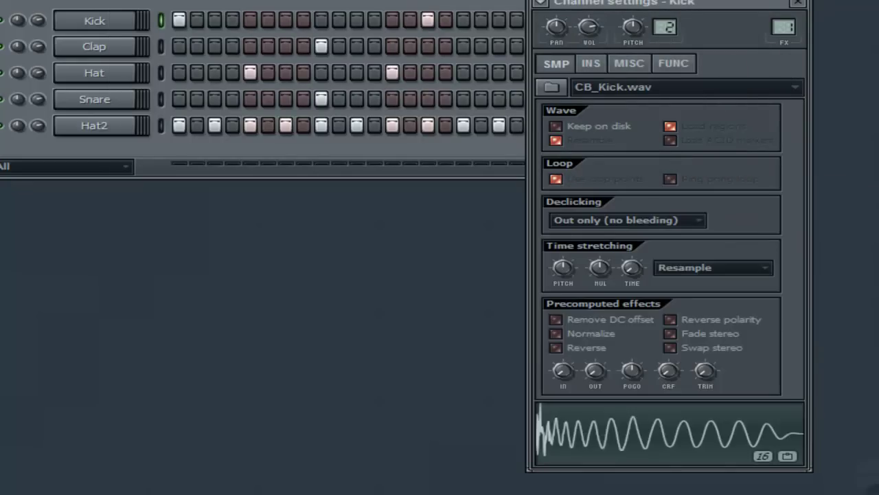
pyautogui.click(799, 4)
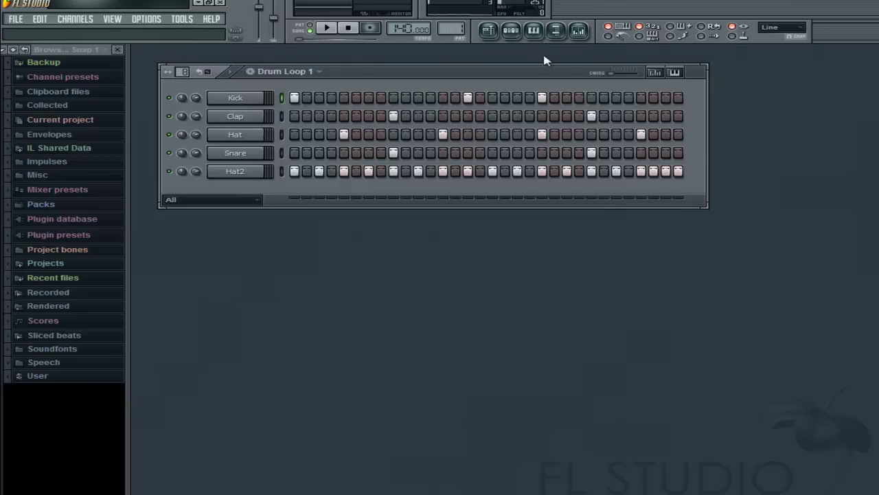
pyautogui.click(34, 204)
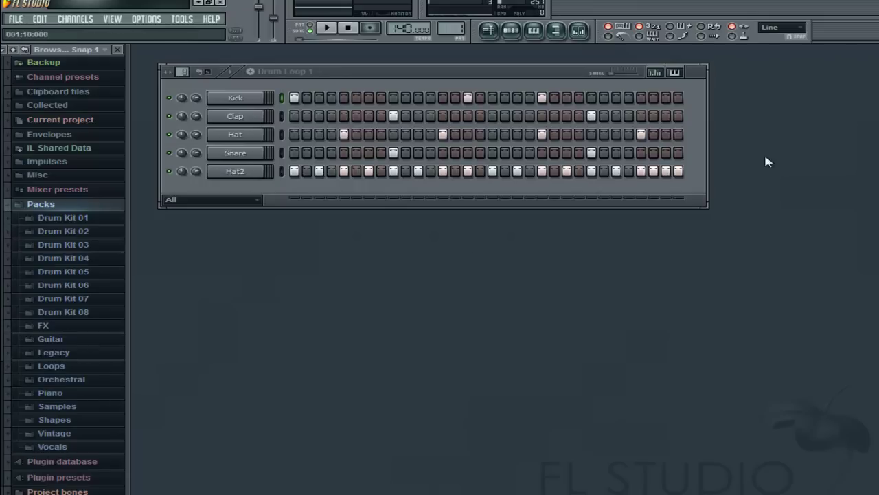